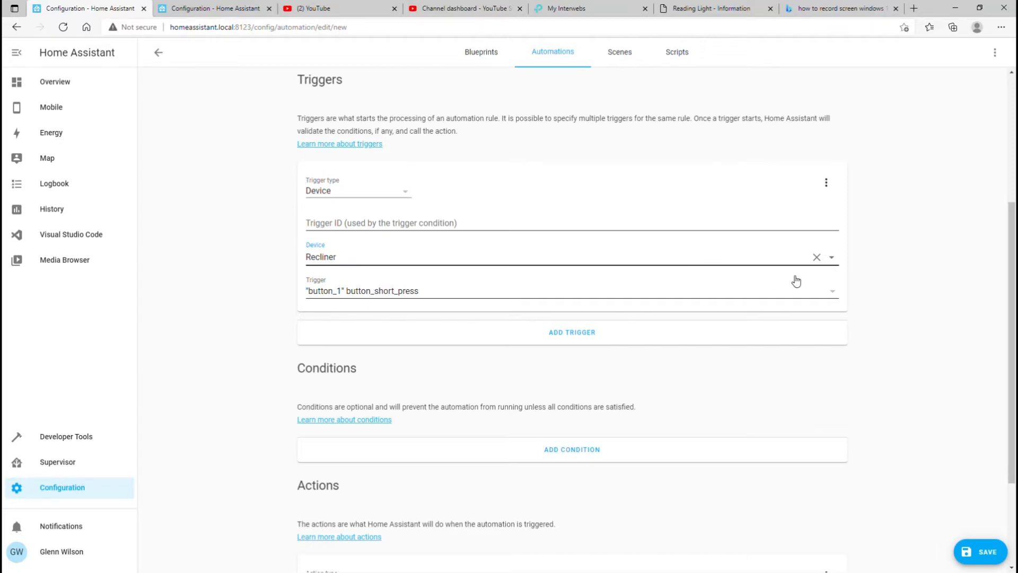
pyautogui.click(835, 296)
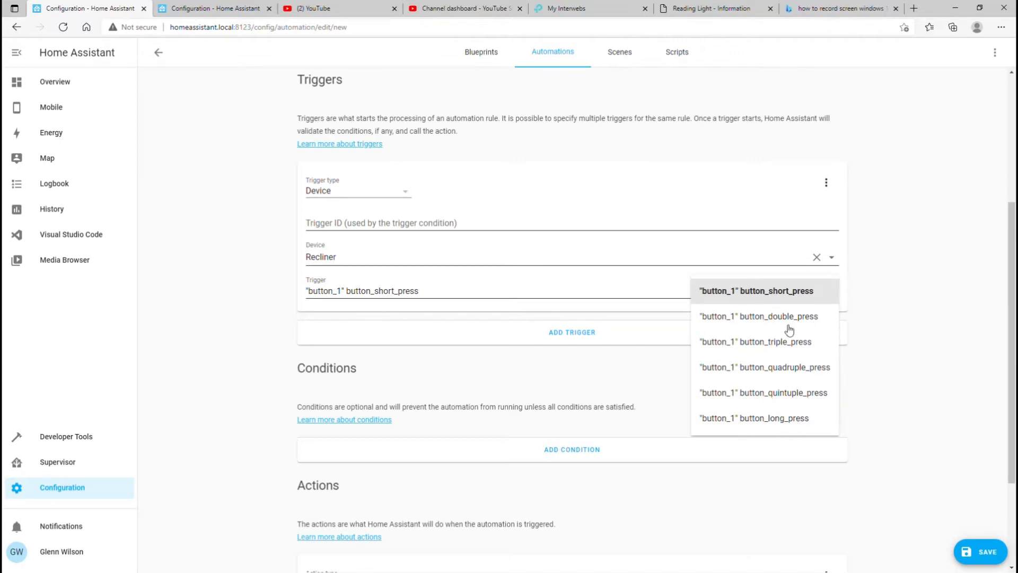
pyautogui.click(238, 239)
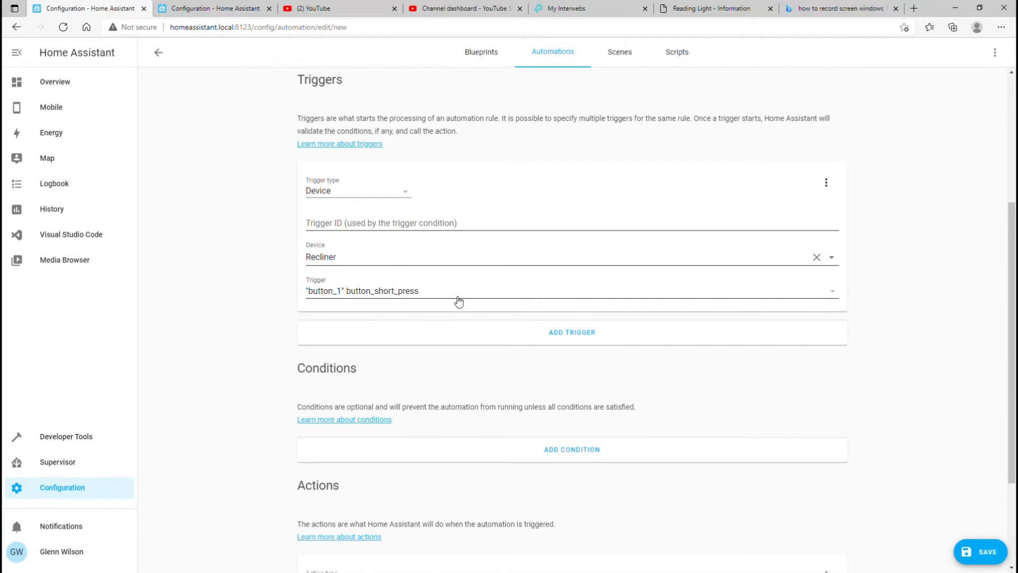
# Step: Add a device condition for the Reading Light device requiring that Reading Light is off
pyautogui.scroll(-3, 459, 301)
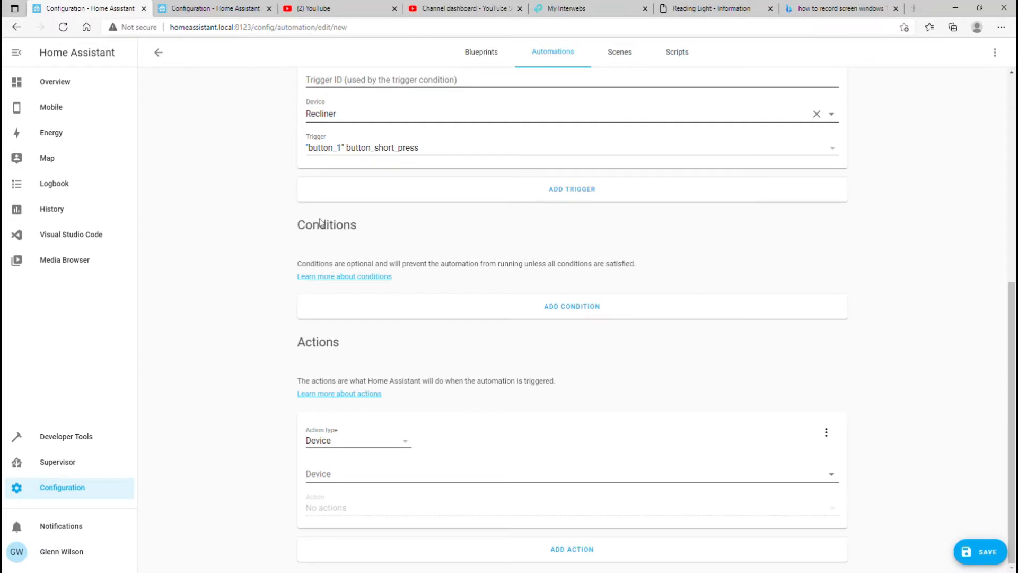
pyautogui.click(579, 309)
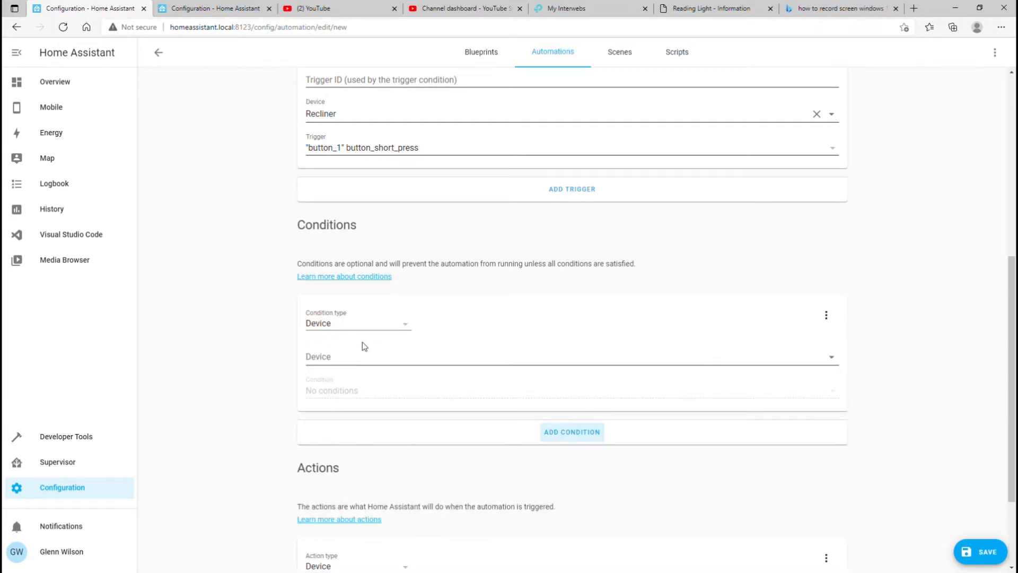
pyautogui.click(349, 361)
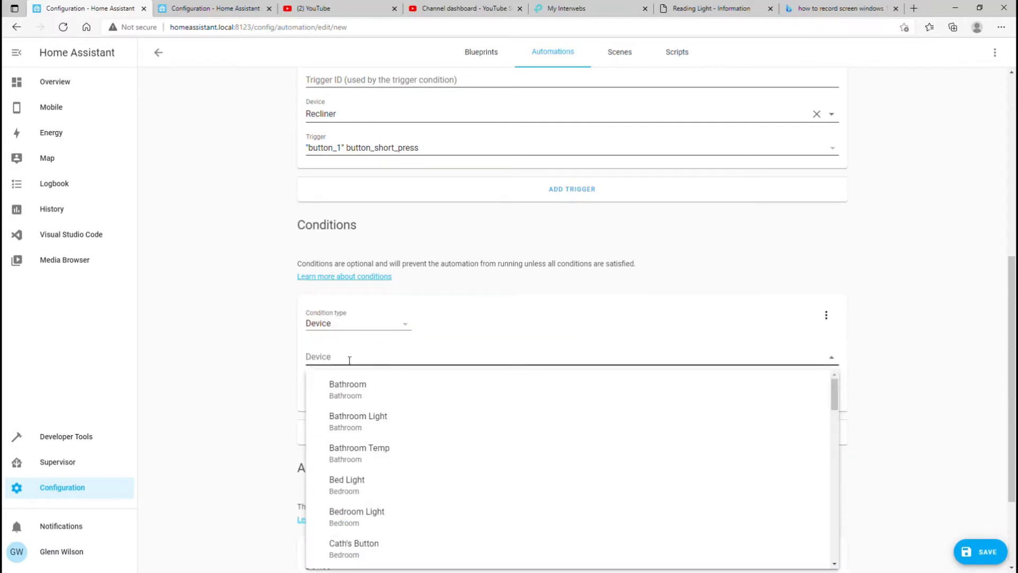
pyautogui.write('rea')
pyautogui.click(347, 393)
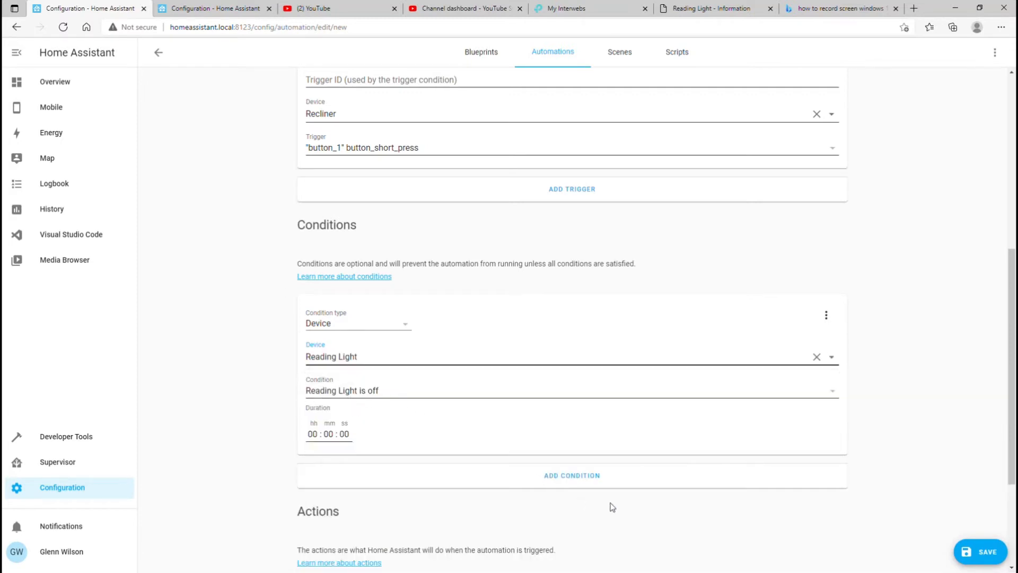
# Step: Set the automation's action type to Call service and choose the Light: Turn on service
pyautogui.scroll(-3, 442, 361)
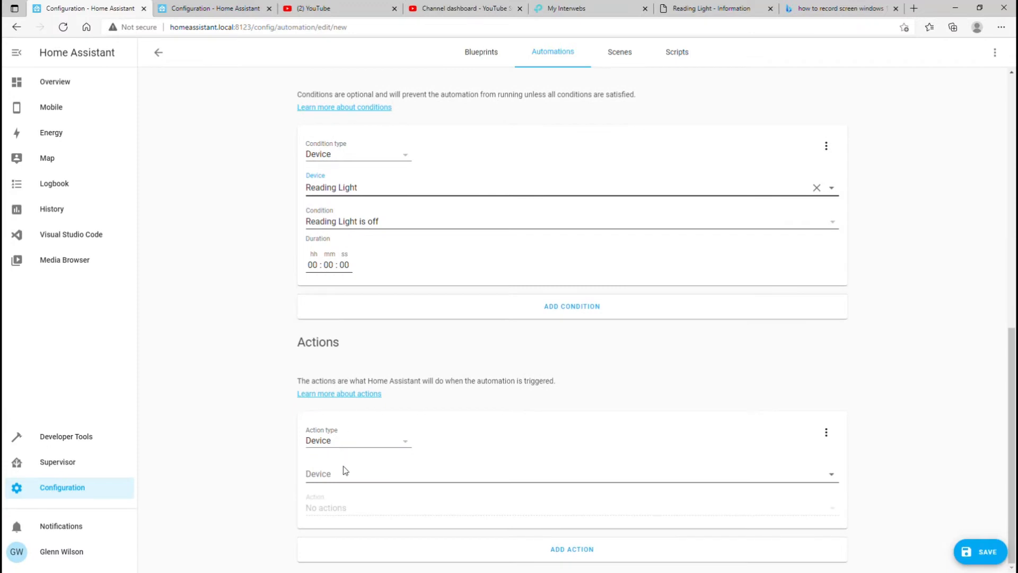
pyautogui.click(408, 444)
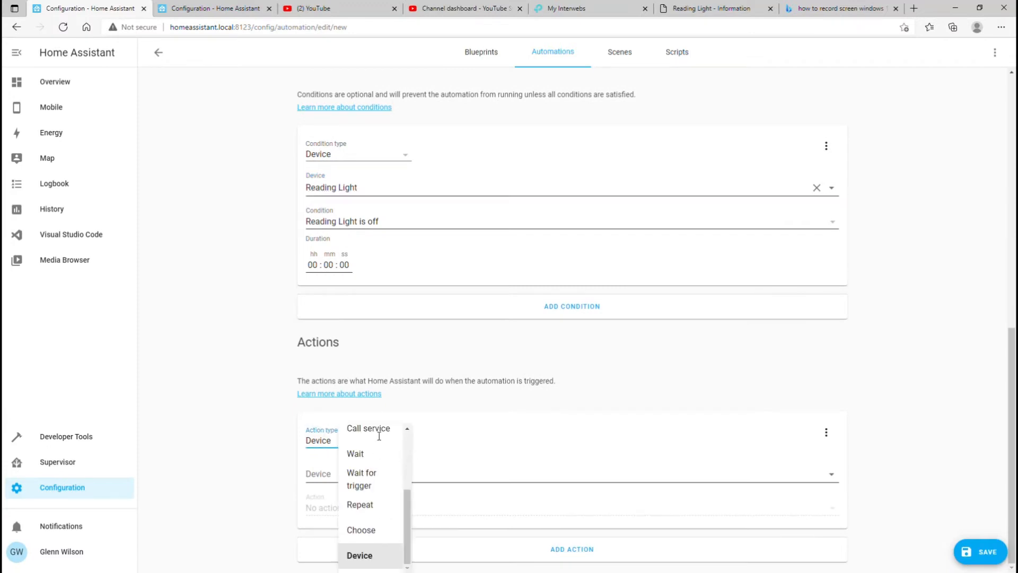
pyautogui.click(374, 432)
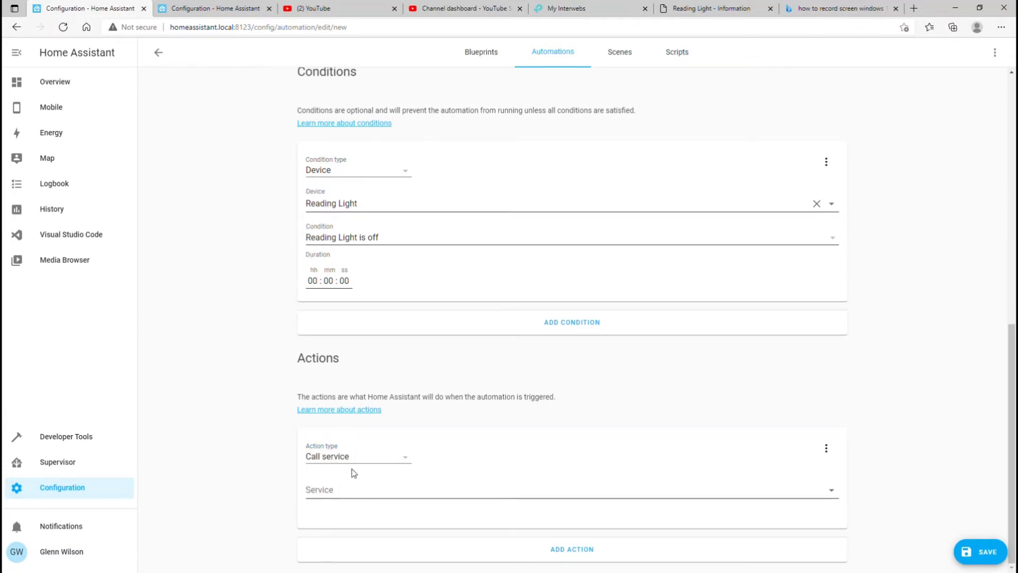
pyautogui.click(346, 496)
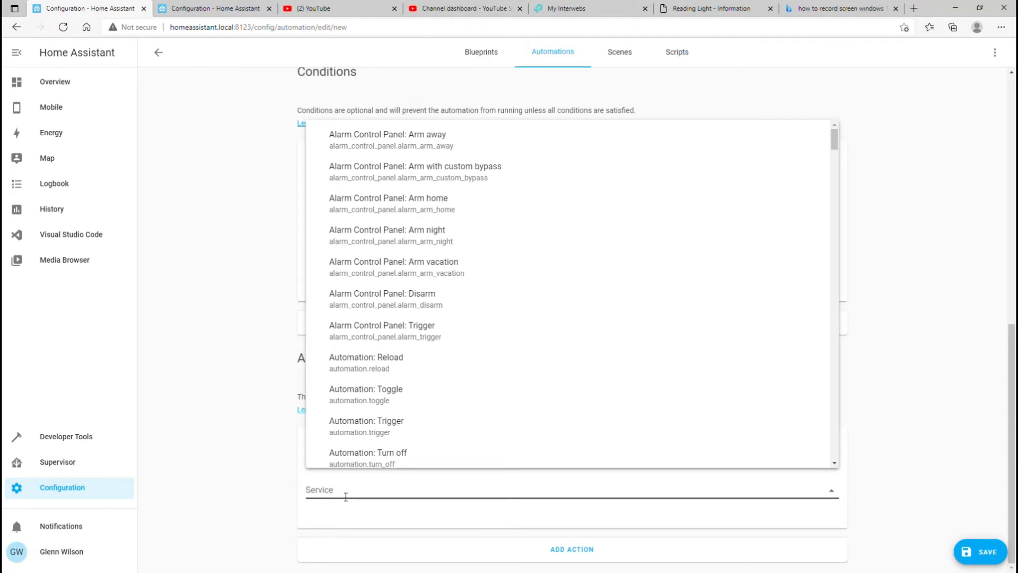
pyautogui.write('ligh')
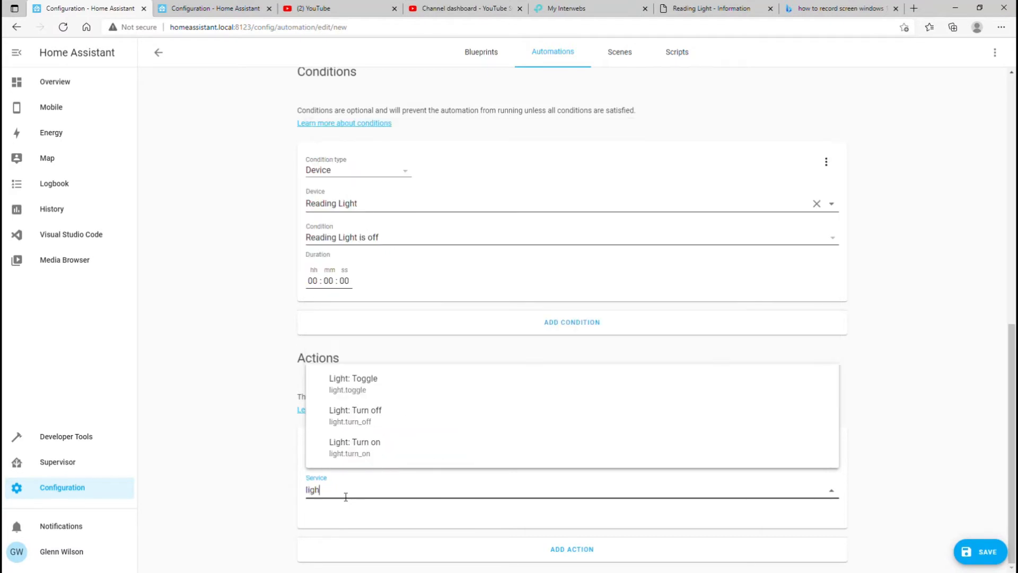
pyautogui.click(356, 448)
# Step: Target the Reading Light device in the Light: Turn on action
pyautogui.scroll(-5, 583, 387)
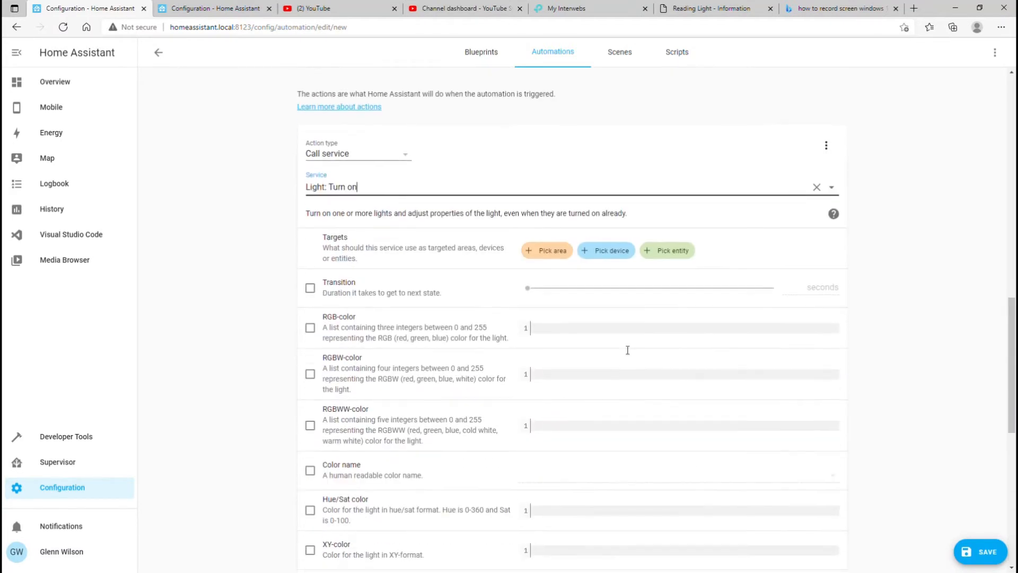
pyautogui.click(615, 256)
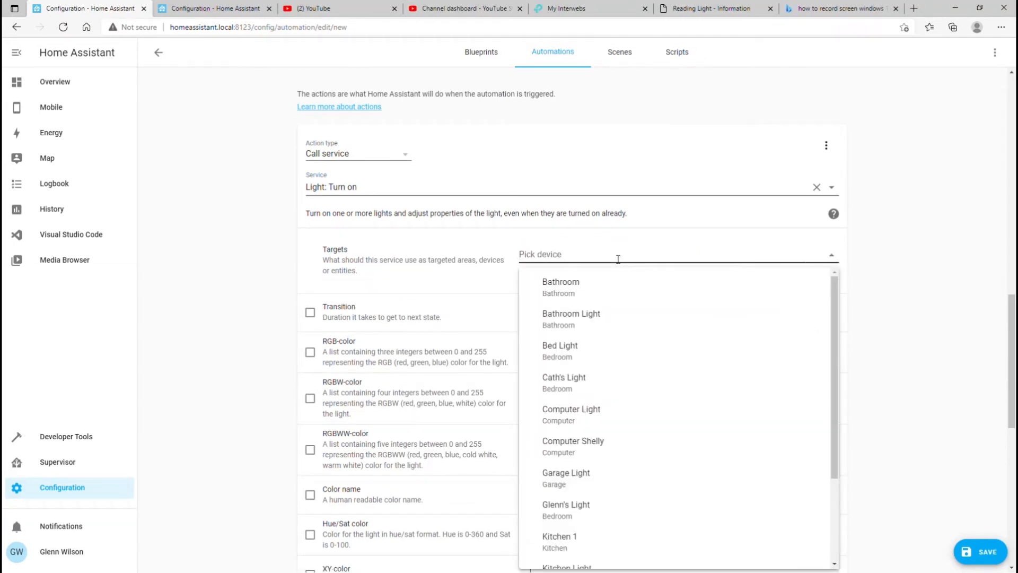
pyautogui.write('rea')
pyautogui.click(566, 289)
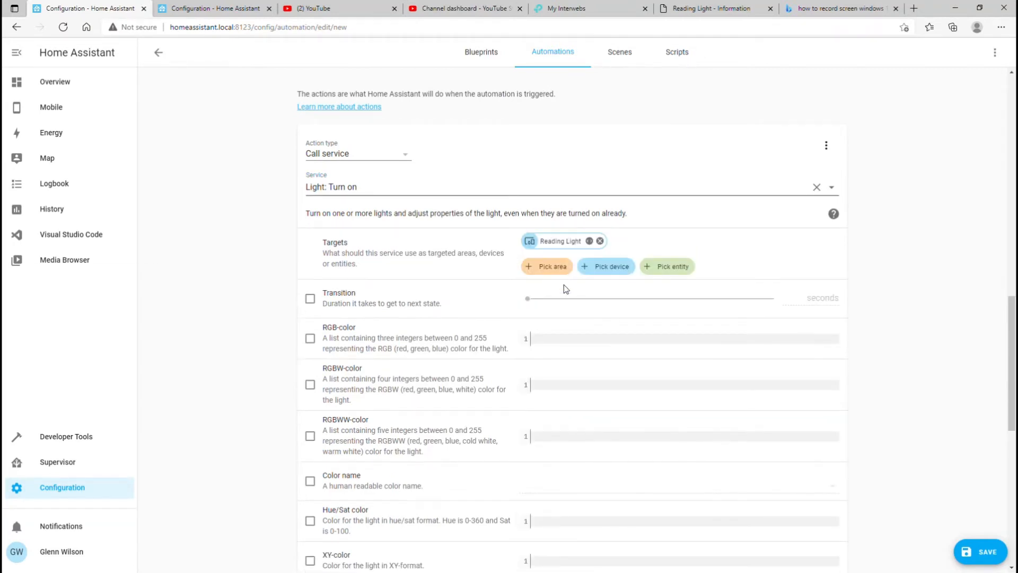
# Step: Enable the Kelvin color temperature for the light action and set it to 3000 K
pyautogui.scroll(-4, 524, 436)
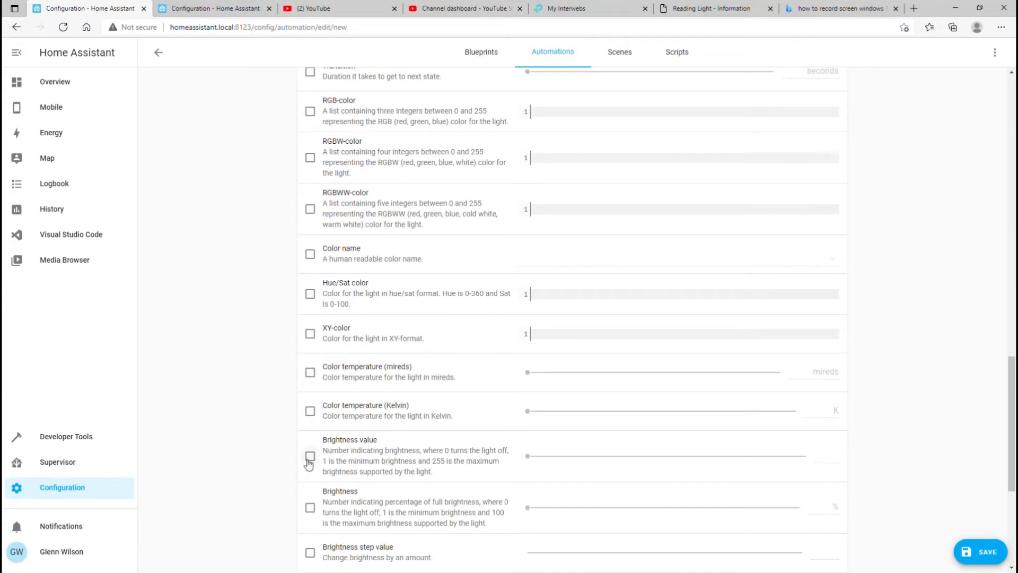
pyautogui.click(310, 410)
pyautogui.click(827, 414)
pyautogui.write('3000')
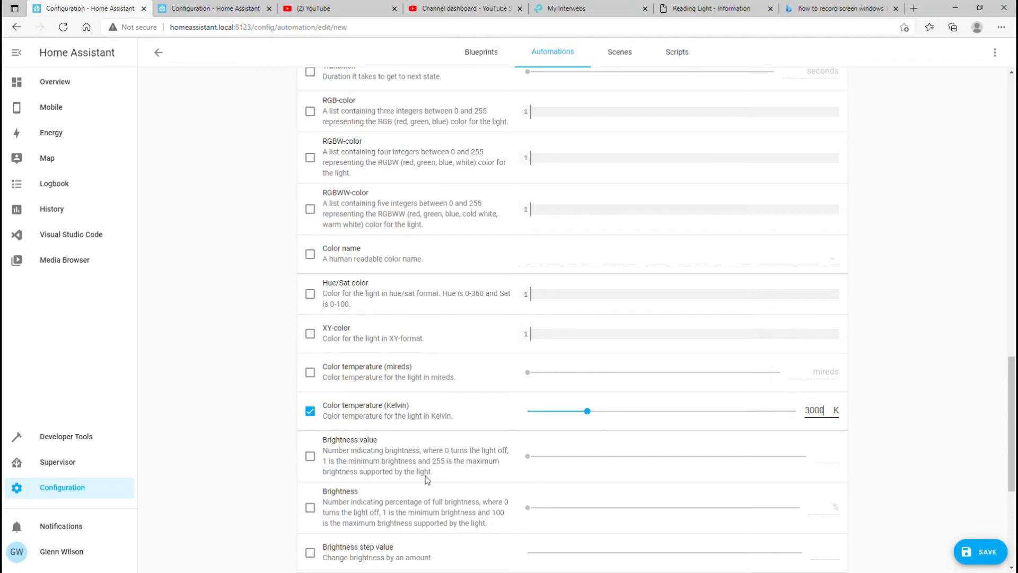
# Step: Enable the percentage brightness for the light action and set it to 50%
pyautogui.click(311, 456)
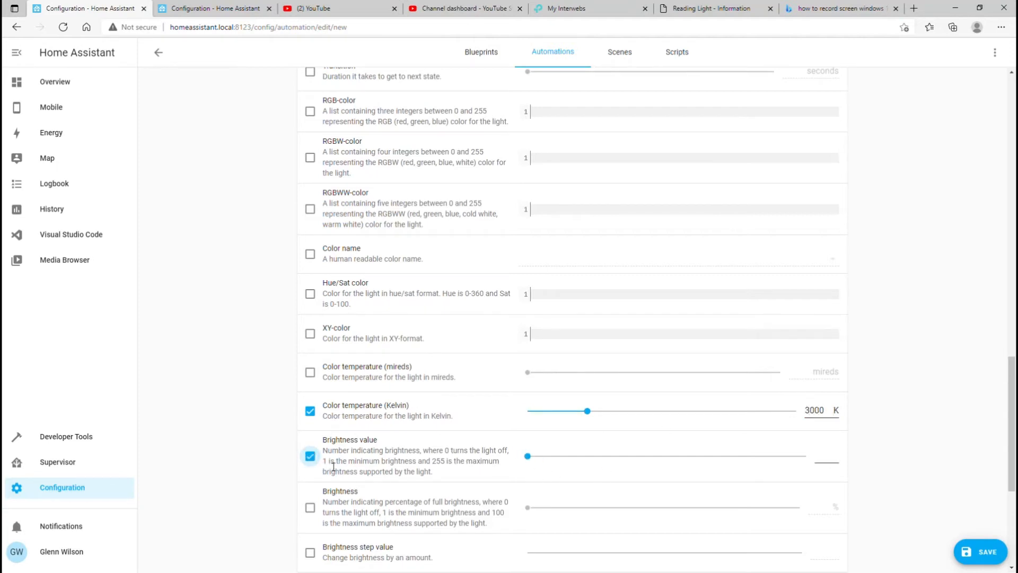
pyautogui.click(312, 458)
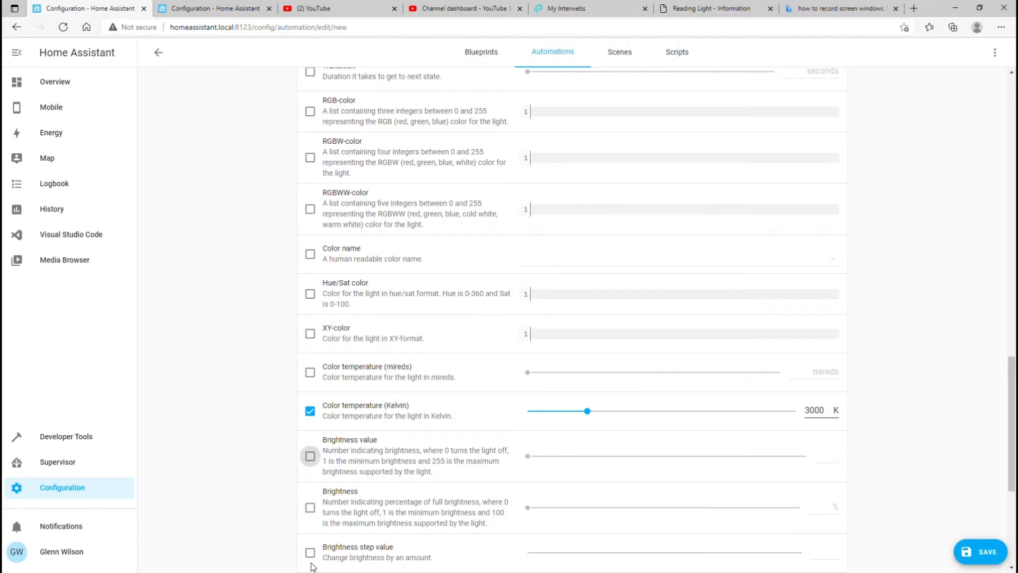
pyautogui.click(312, 512)
pyautogui.click(653, 509)
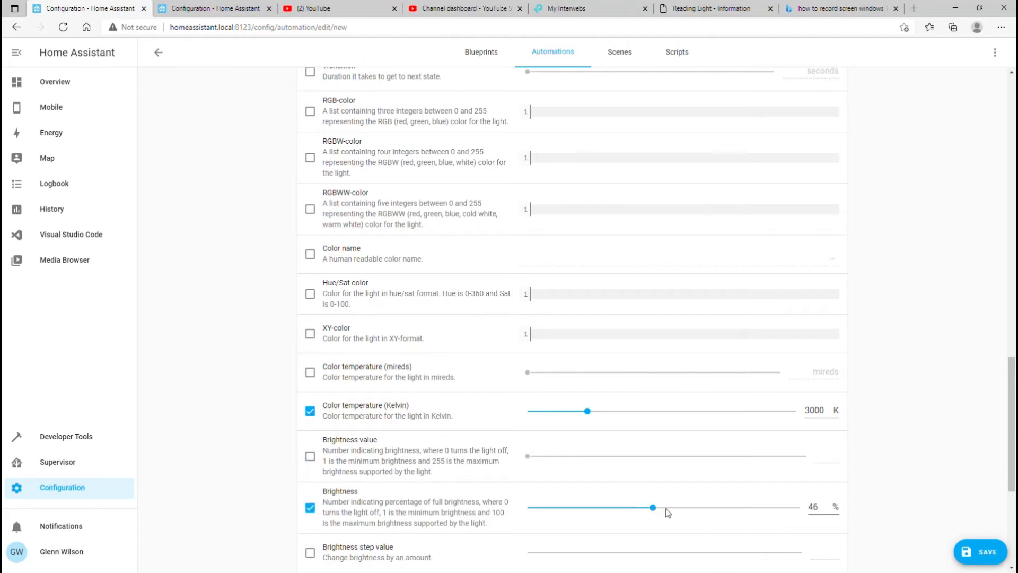
pyautogui.moveTo(820, 510); pyautogui.dragTo(804, 510)
pyautogui.write('50')
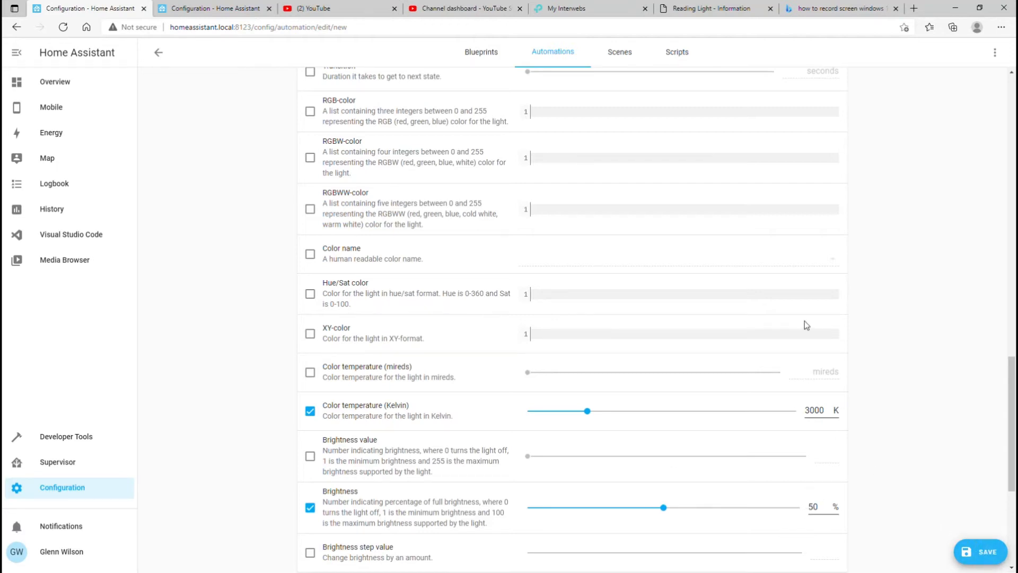
# Step: Save the Reading Light ON automation and duplicate it
pyautogui.scroll(20, 908, 323)
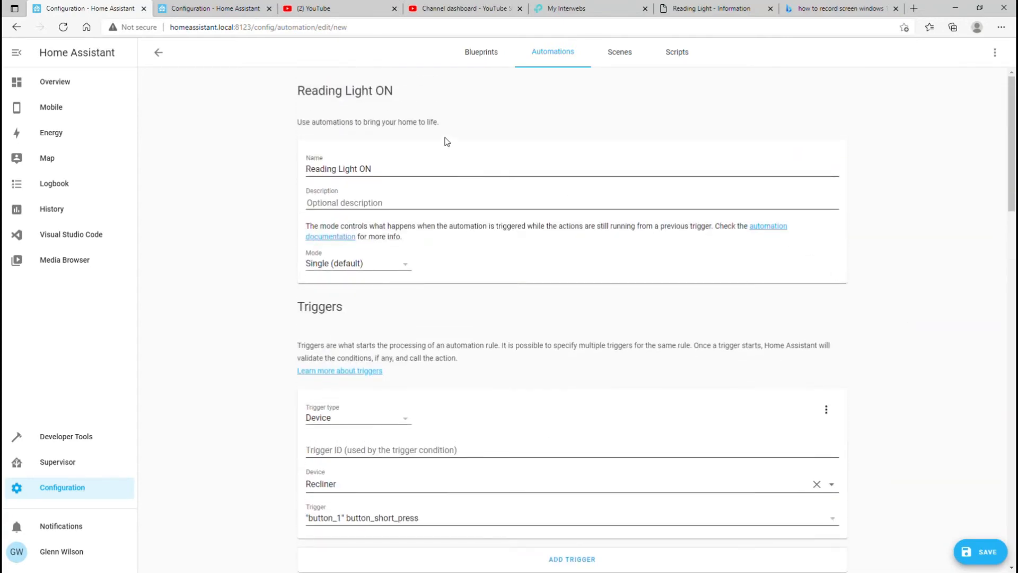
pyautogui.click(994, 52)
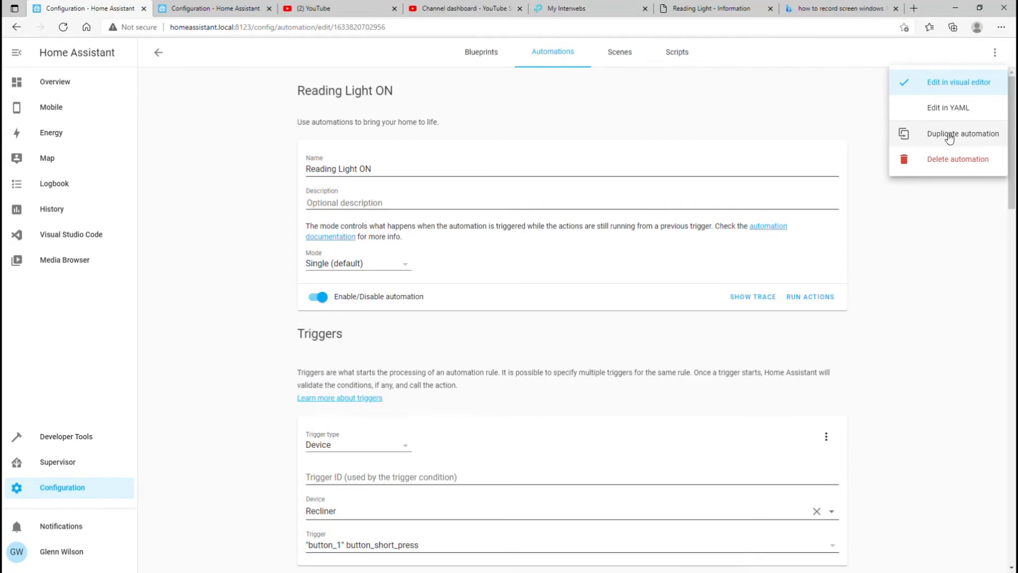
pyautogui.click(949, 137)
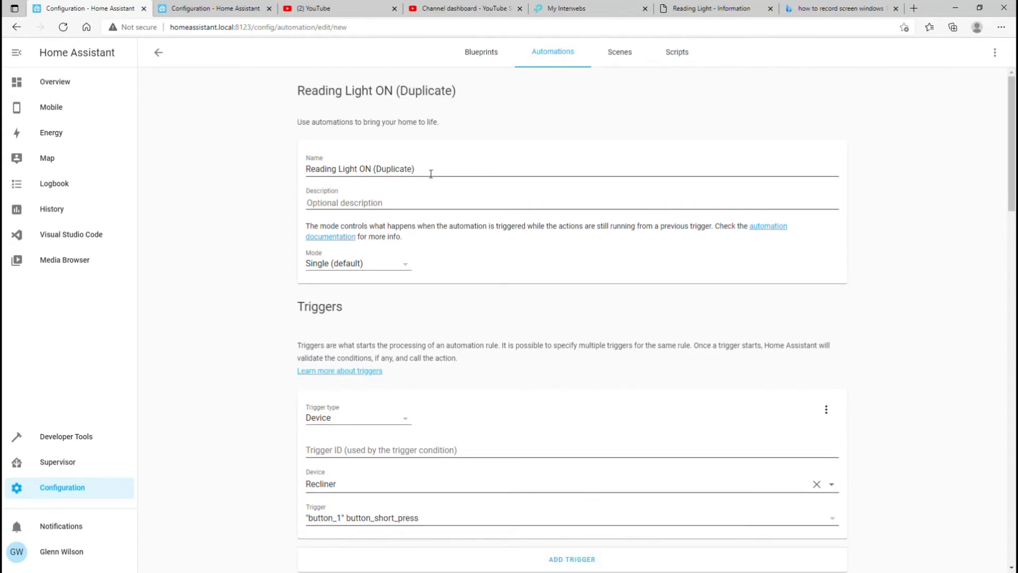
# Step: Rename the duplicated automation to Reading Light Brighter
pyautogui.moveTo(431, 173); pyautogui.dragTo(363, 174)
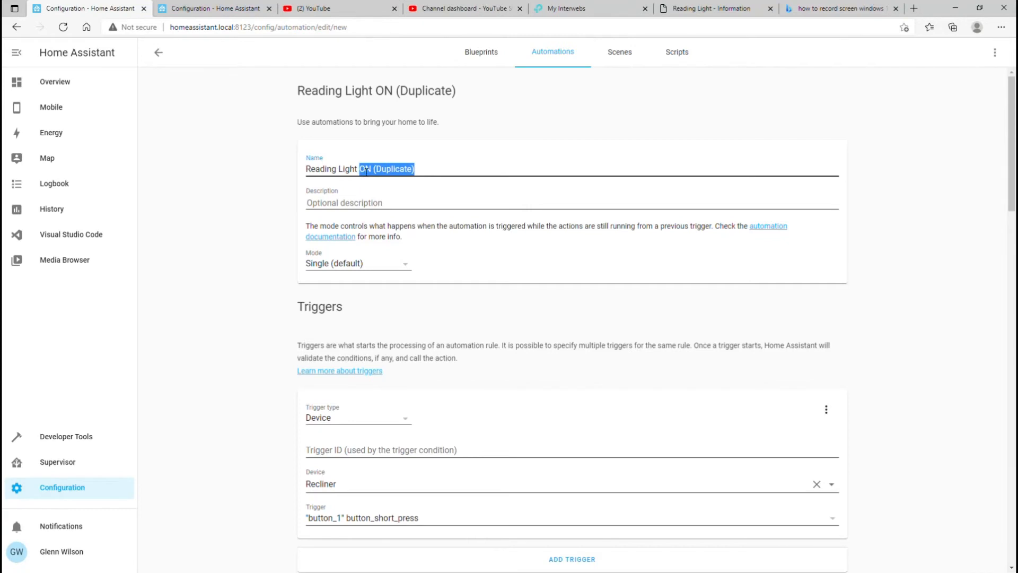
pyautogui.write('B')
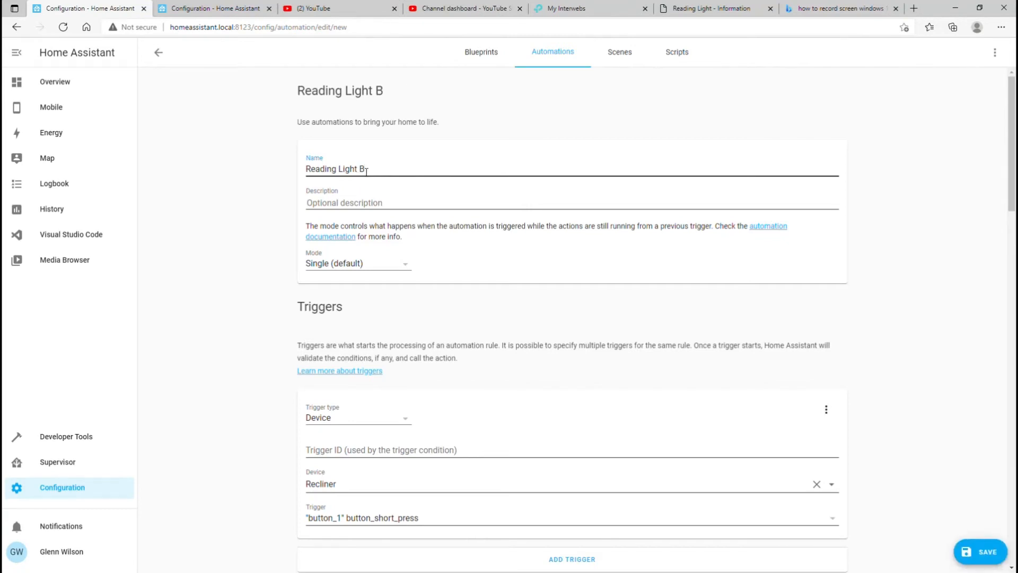
pyautogui.write('righter')
# Step: Change the device condition of the duplicated automation to Reading Light is on
pyautogui.scroll(-4, 453, 384)
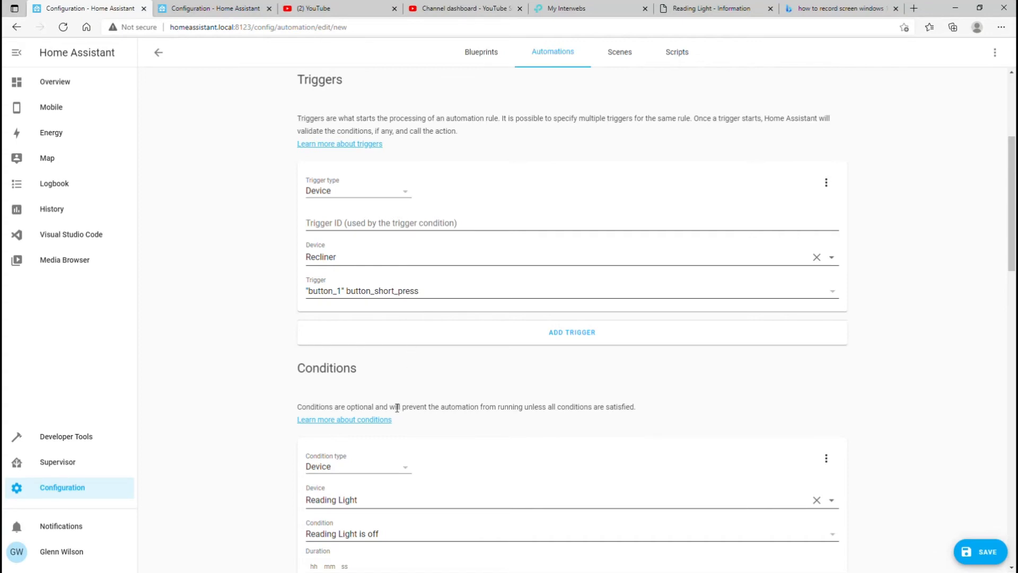
pyautogui.scroll(-3, 395, 404)
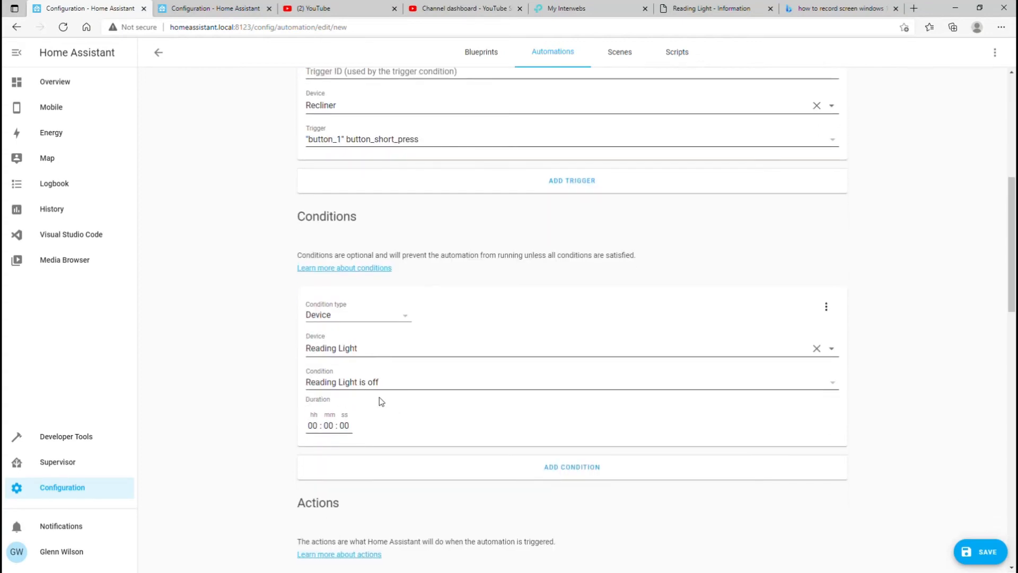
pyautogui.click(835, 383)
pyautogui.click(800, 410)
# Step: Disable the fixed percentage brightness in the duplicated automation's Light: Turn on action
pyautogui.scroll(-15, 249, 301)
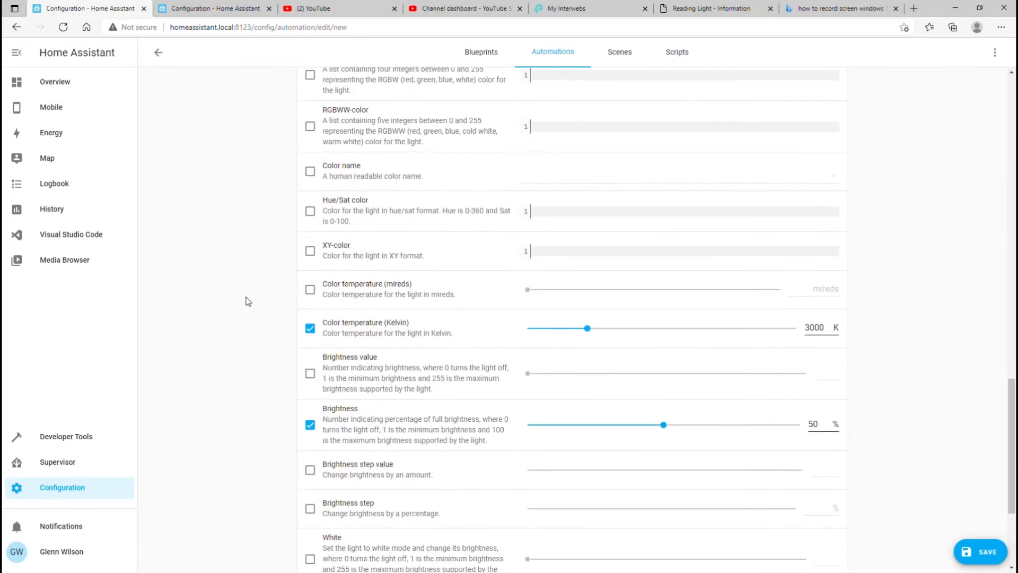
pyautogui.scroll(-2, 246, 301)
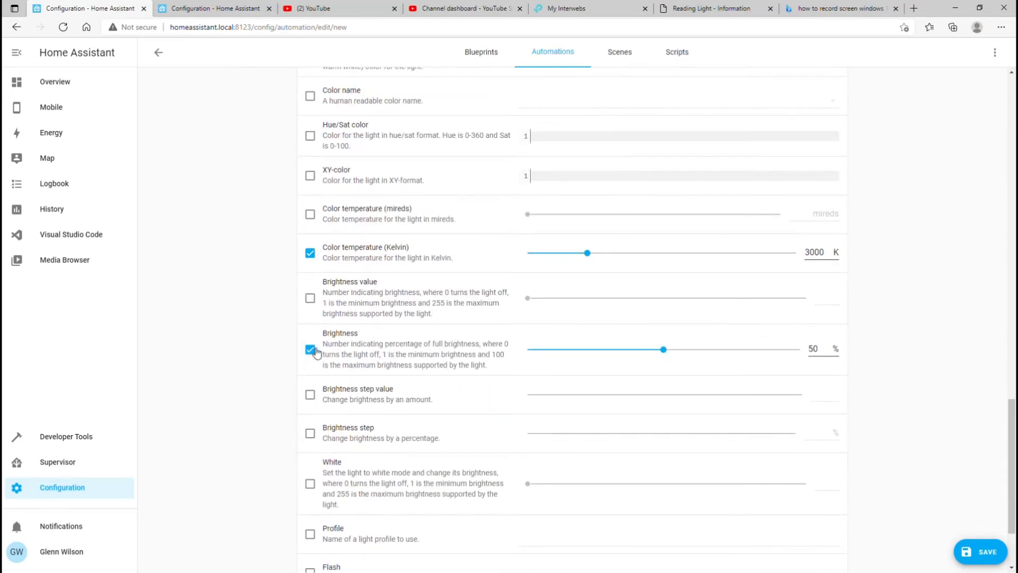
pyautogui.click(312, 351)
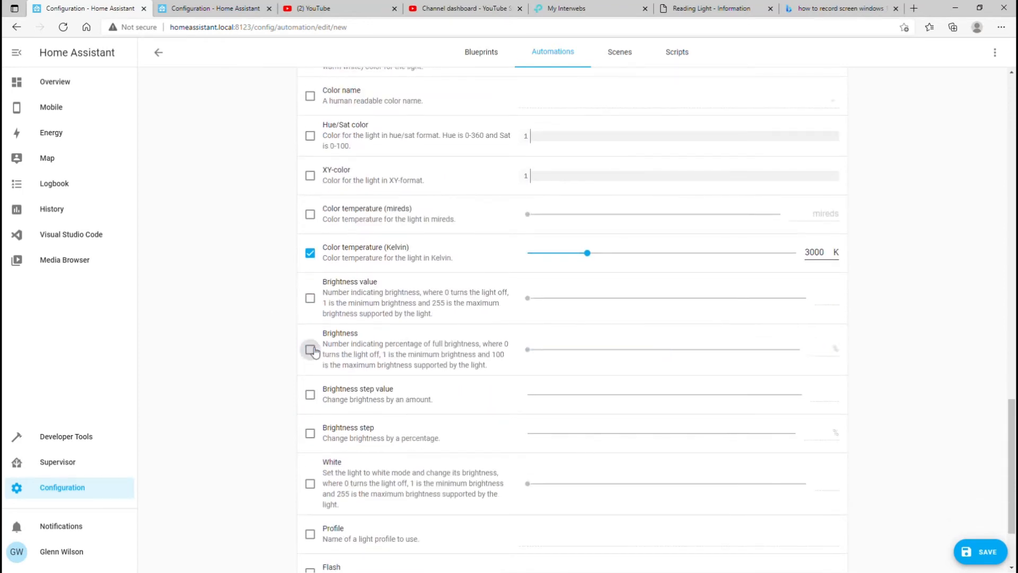
# Step: Enable the percentage brightness step, set it to 17%, and save the automation
pyautogui.scroll(-1, 543, 314)
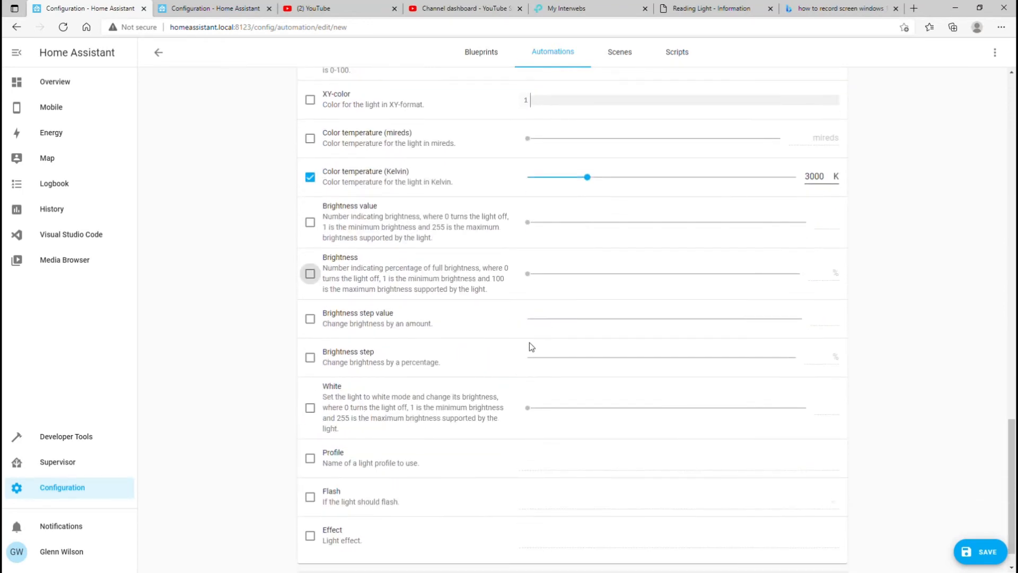
pyautogui.click(313, 358)
pyautogui.click(829, 364)
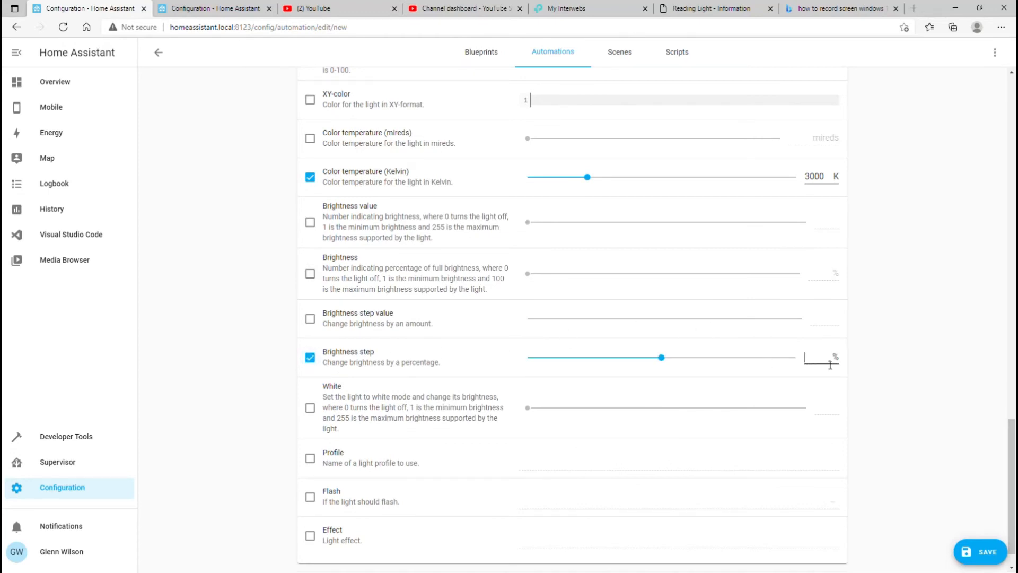
pyautogui.write('17')
pyautogui.scroll(-1, 900, 464)
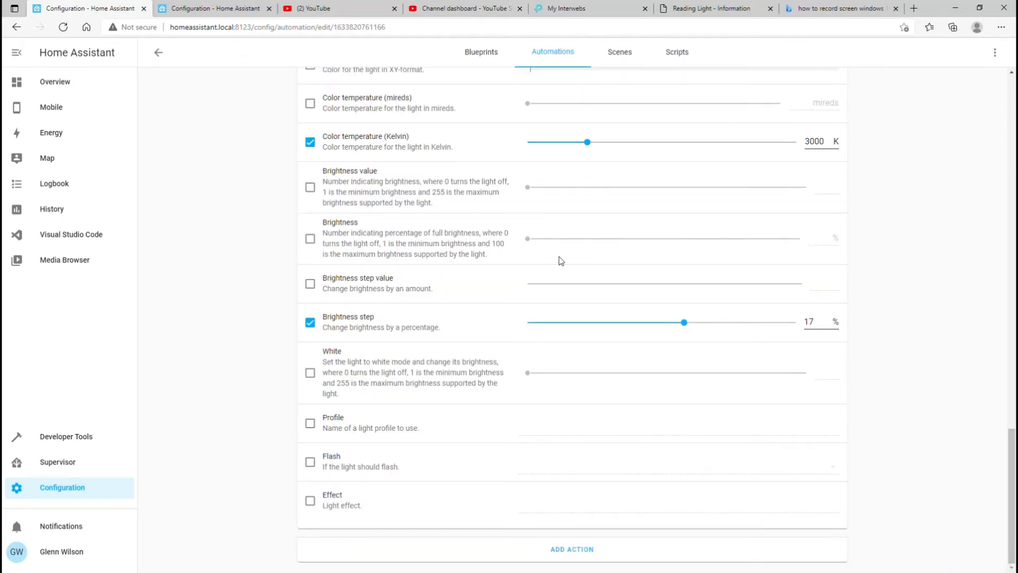
# Step: Duplicate the Reading Light Brighter automation and rename the copy Reading Light Dinner
pyautogui.scroll(15, 923, 320)
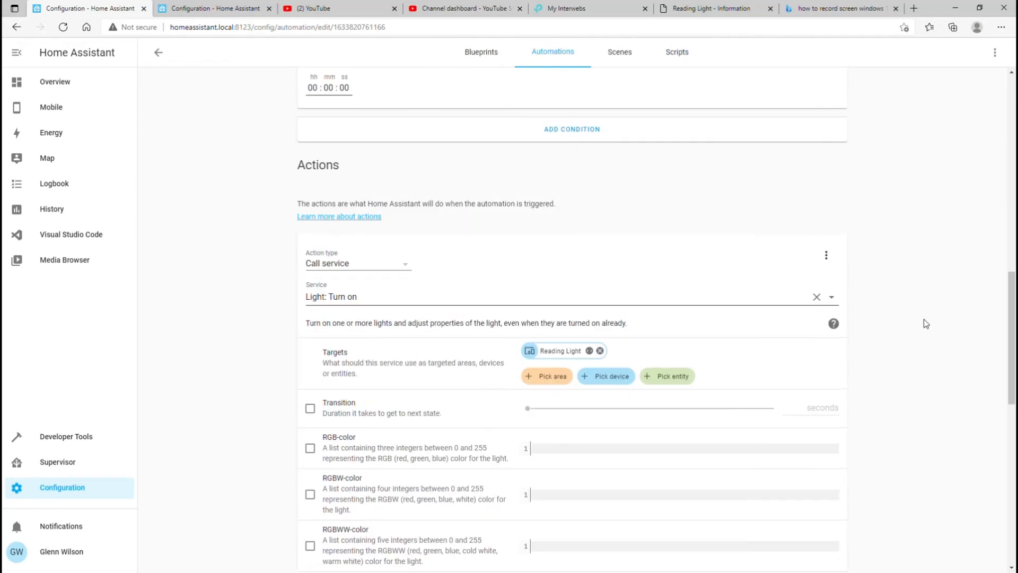
pyautogui.click(995, 53)
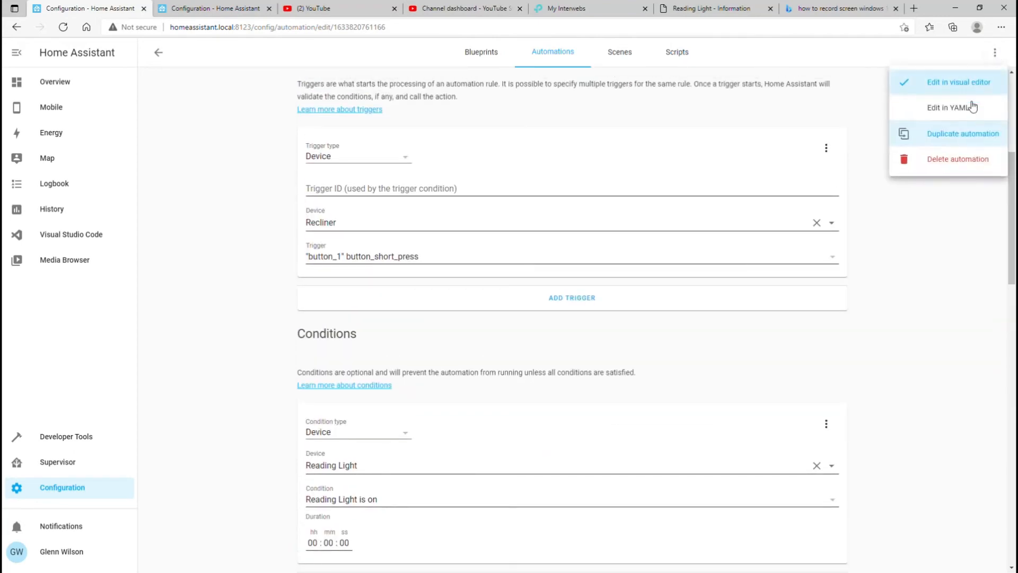
pyautogui.click(957, 134)
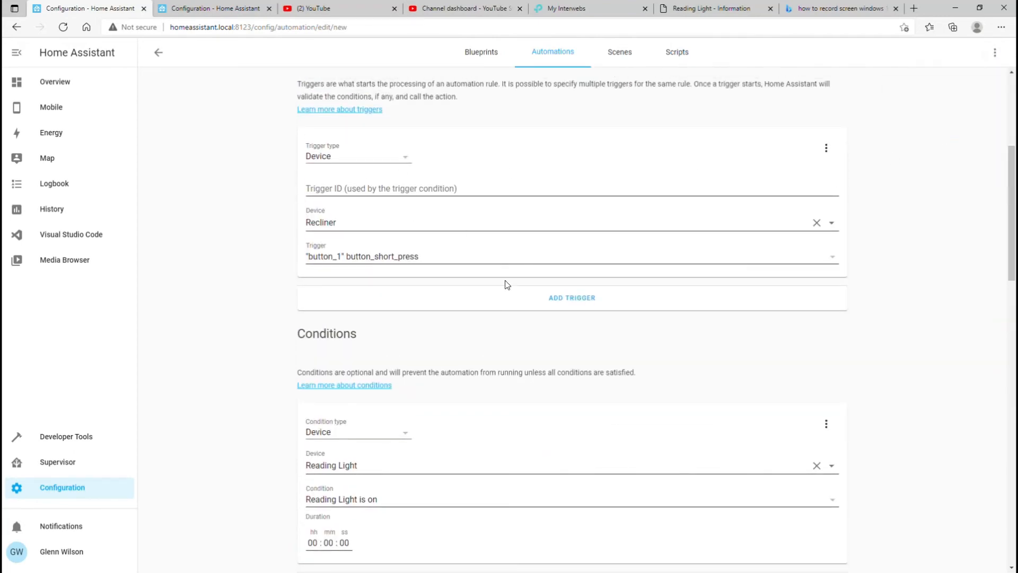
pyautogui.scroll(5, 501, 310)
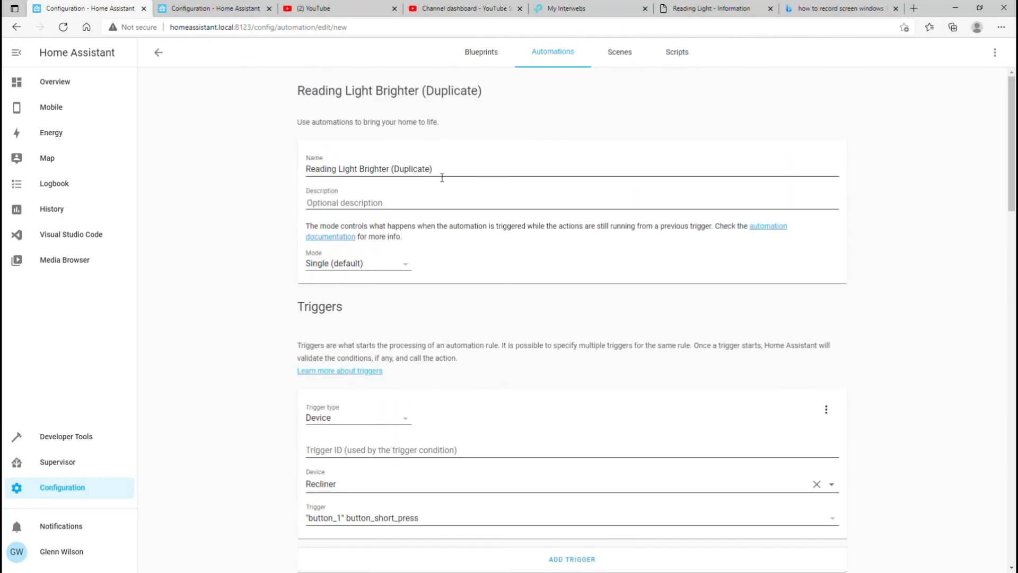
pyautogui.moveTo(419, 176); pyautogui.dragTo(367, 177)
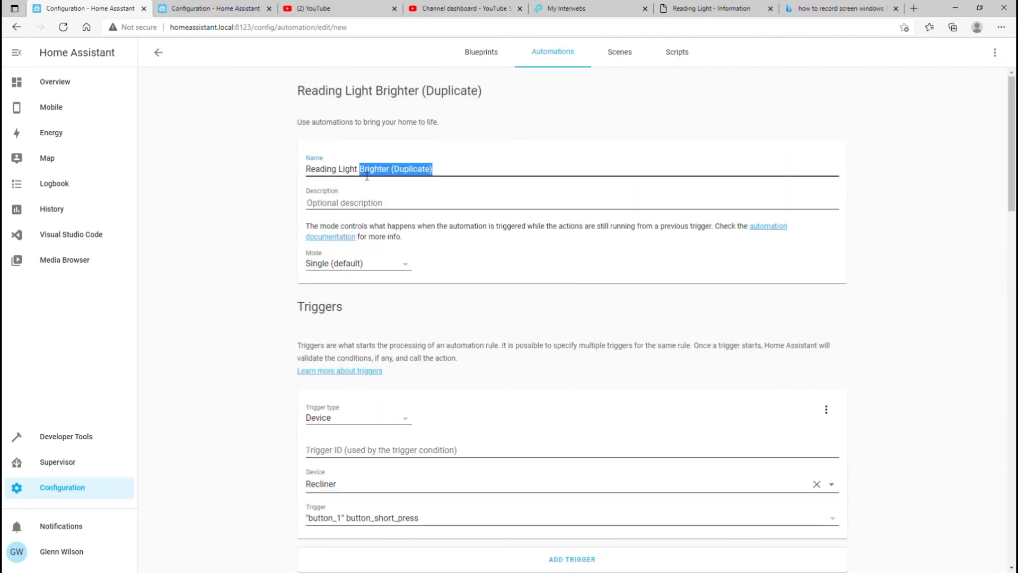
pyautogui.write('Din')
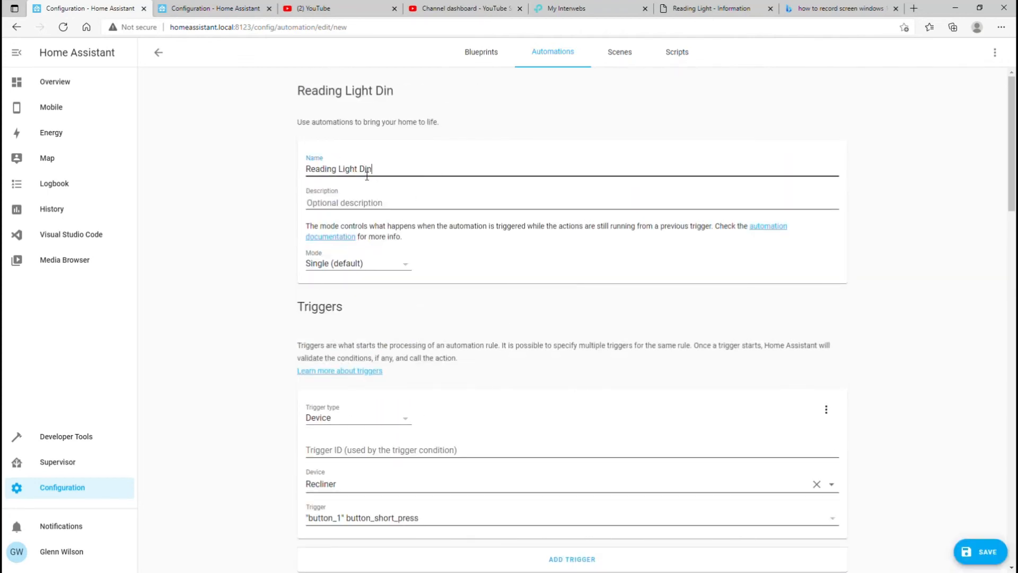
pyautogui.write('ner')
# Step: Change the Recliner device trigger of the Reading Light Dinner automation to "button_1" button_double_press
pyautogui.scroll(-3, 477, 340)
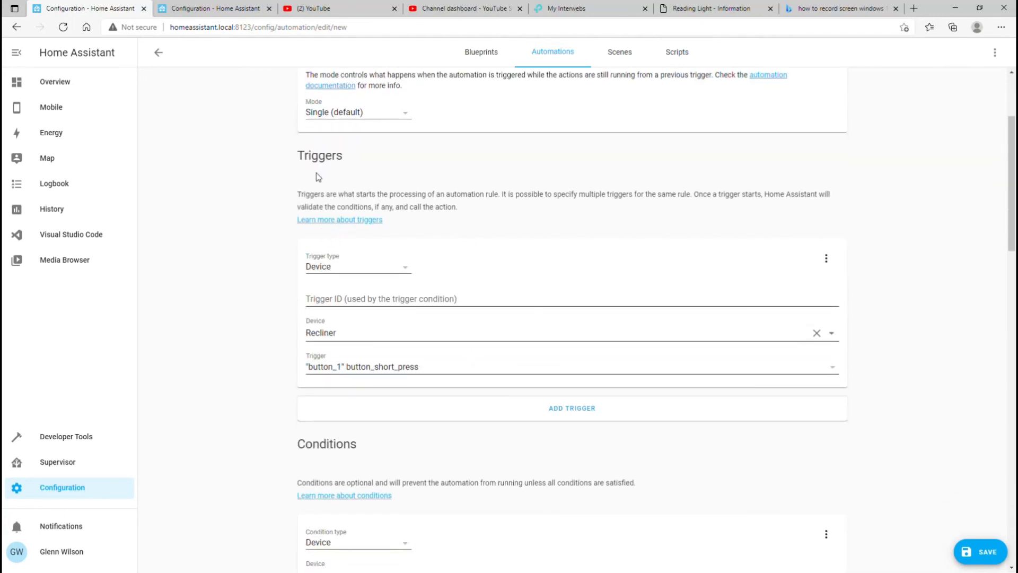
pyautogui.click(838, 372)
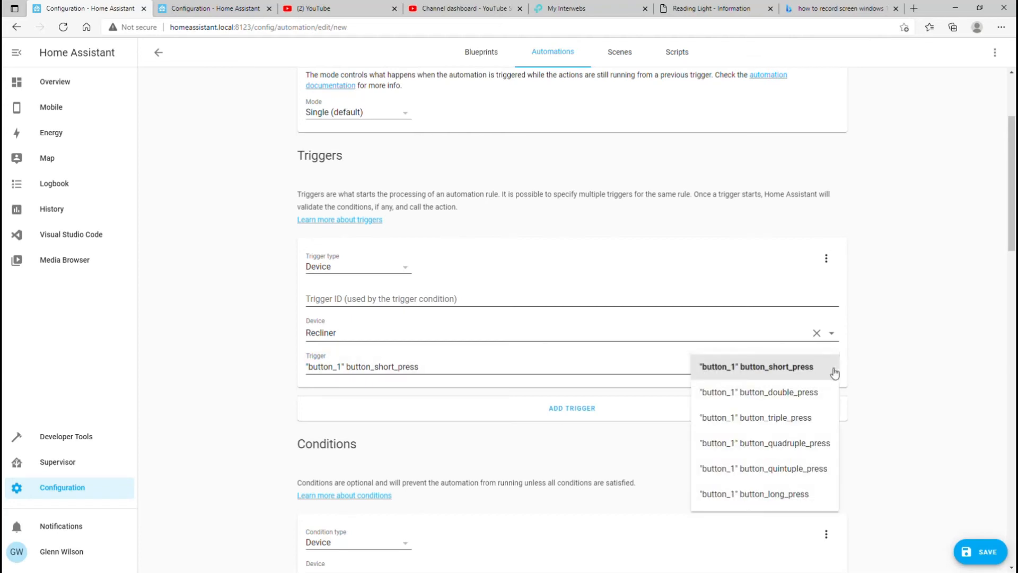
pyautogui.click(759, 393)
# Step: Delete the Reading Light is on device condition from the Reading Light Dinner automation
pyautogui.scroll(-7, 287, 345)
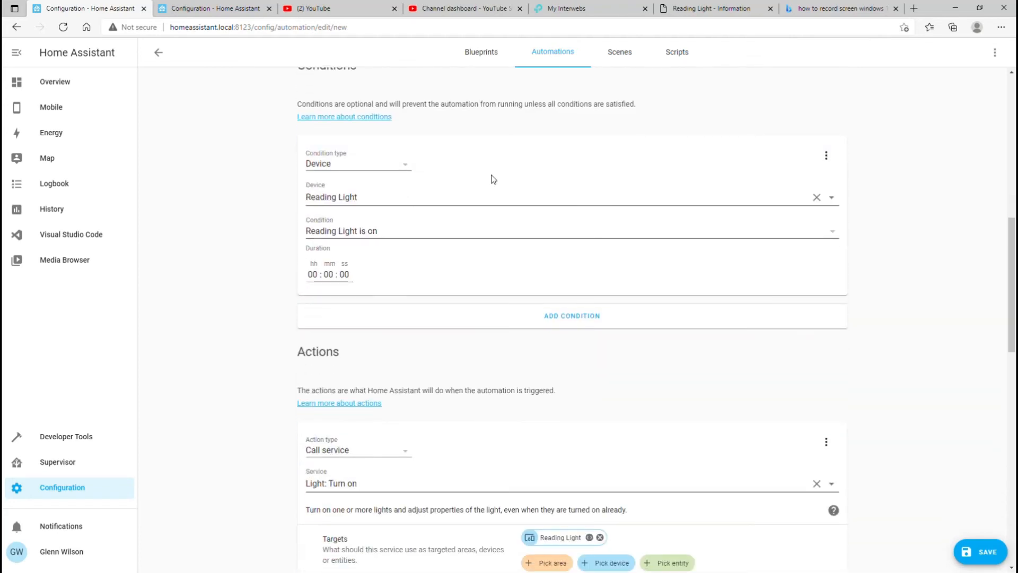
pyautogui.click(826, 156)
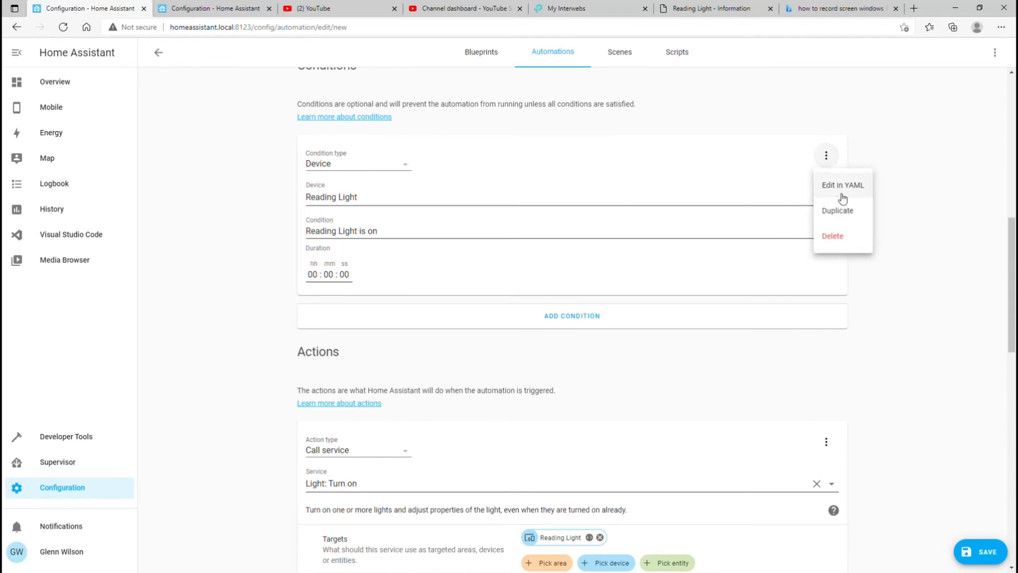
pyautogui.click(833, 238)
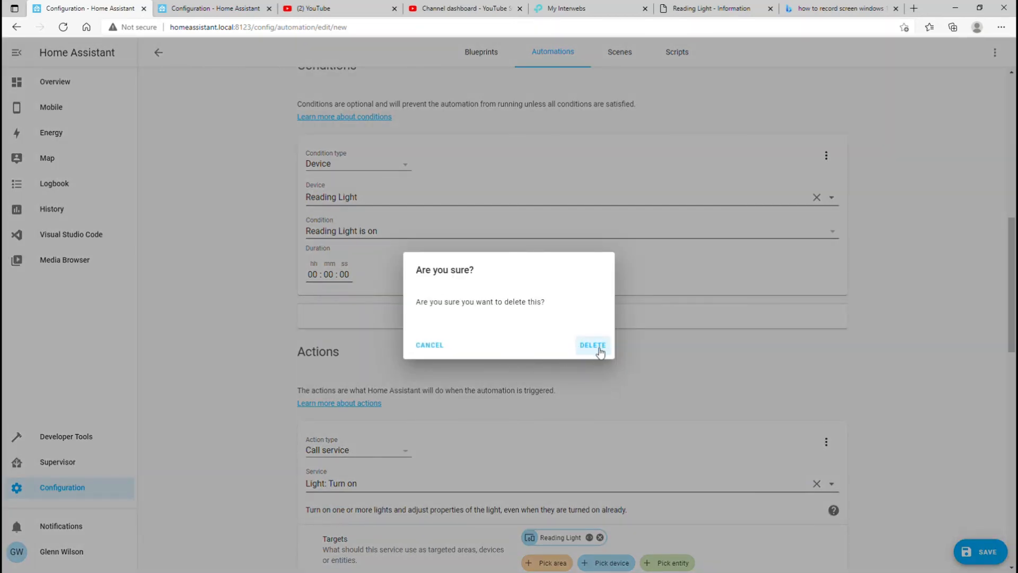
pyautogui.click(599, 351)
# Step: Set the percentage brightness step of the Light: Turn on action to -17% and save the automation
pyautogui.scroll(-10, 548, 301)
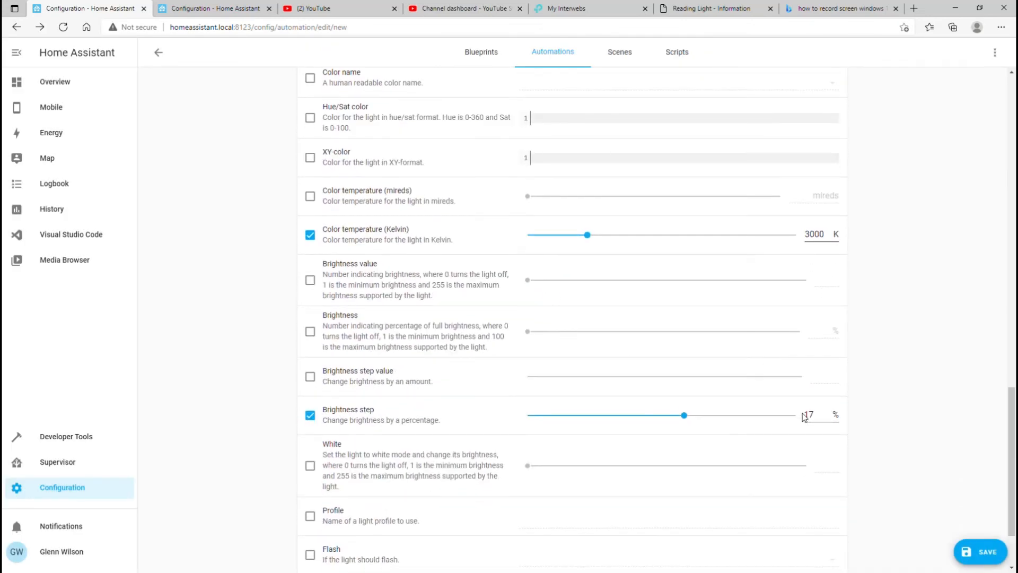
pyautogui.write('-')
pyautogui.scroll(-2, 888, 411)
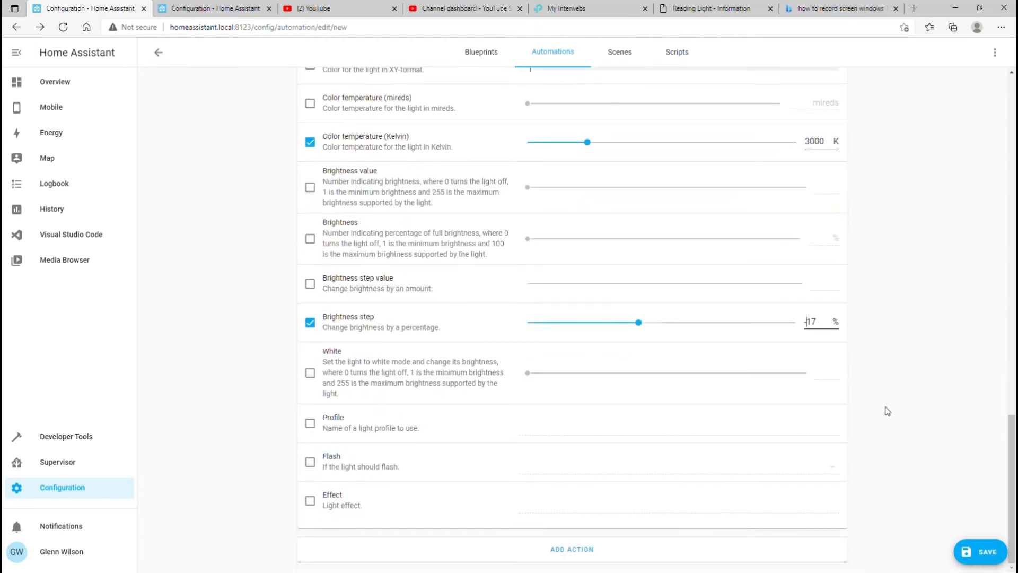
pyautogui.click(986, 546)
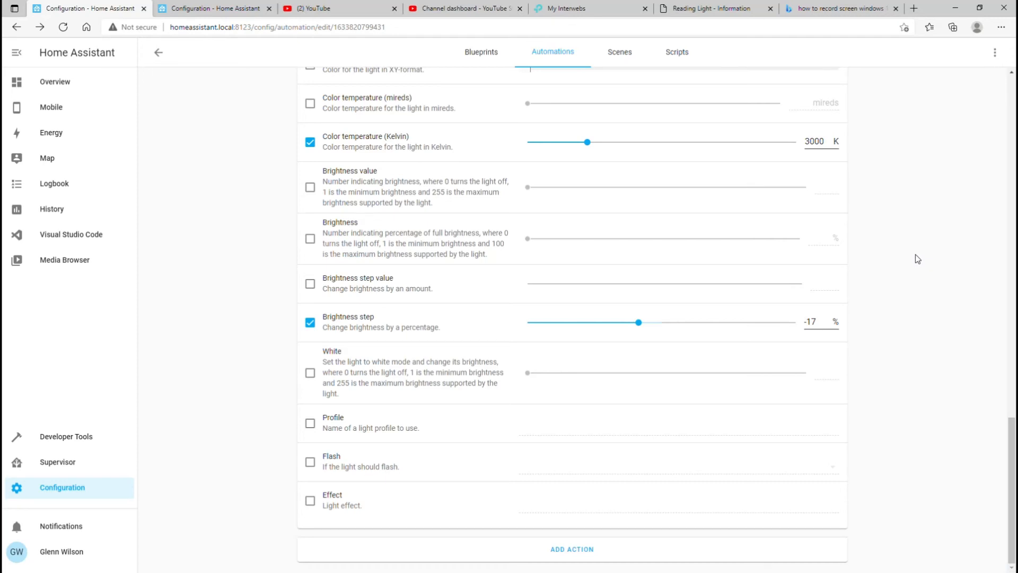
# Step: Duplicate the Reading Light Dinner automation and rename the copy Reading Light OFF
pyautogui.click(995, 52)
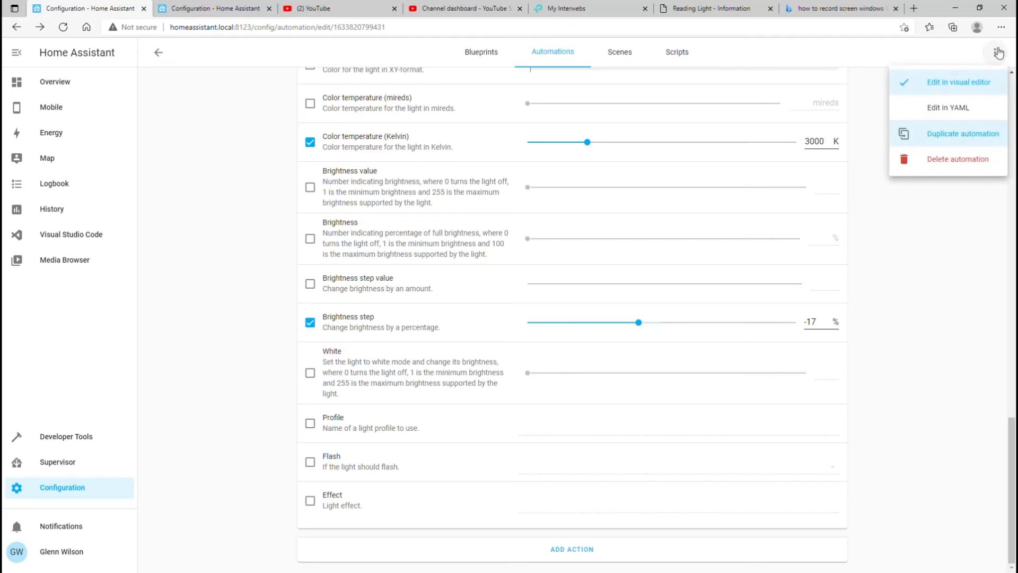
pyautogui.click(969, 140)
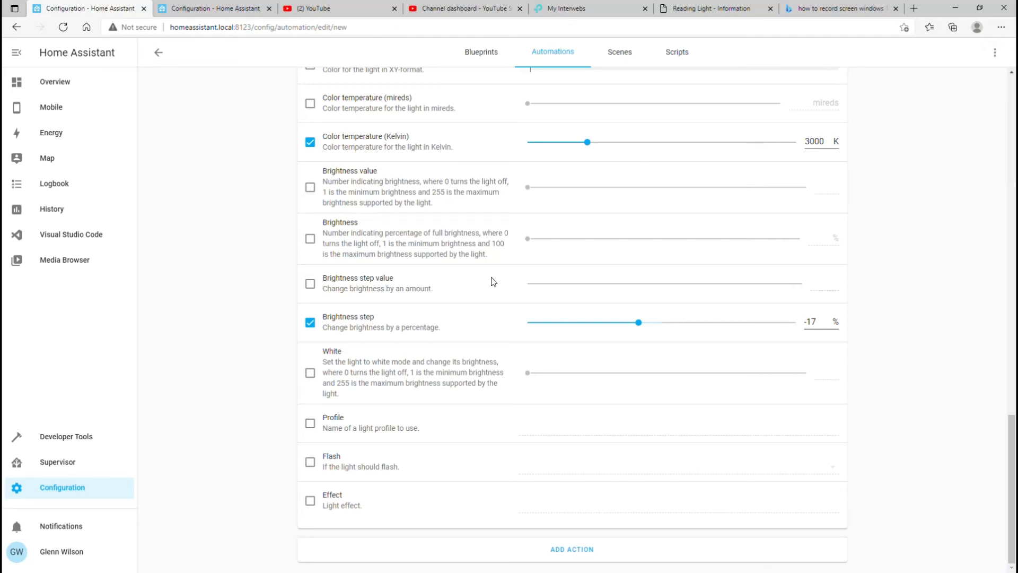
pyautogui.scroll(20, 542, 367)
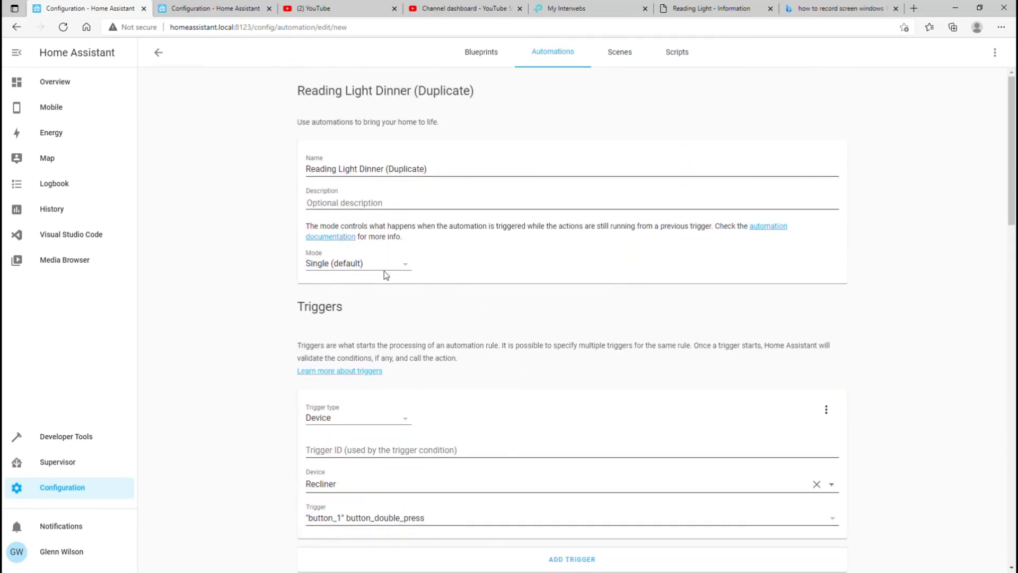
pyautogui.moveTo(439, 170); pyautogui.dragTo(364, 171)
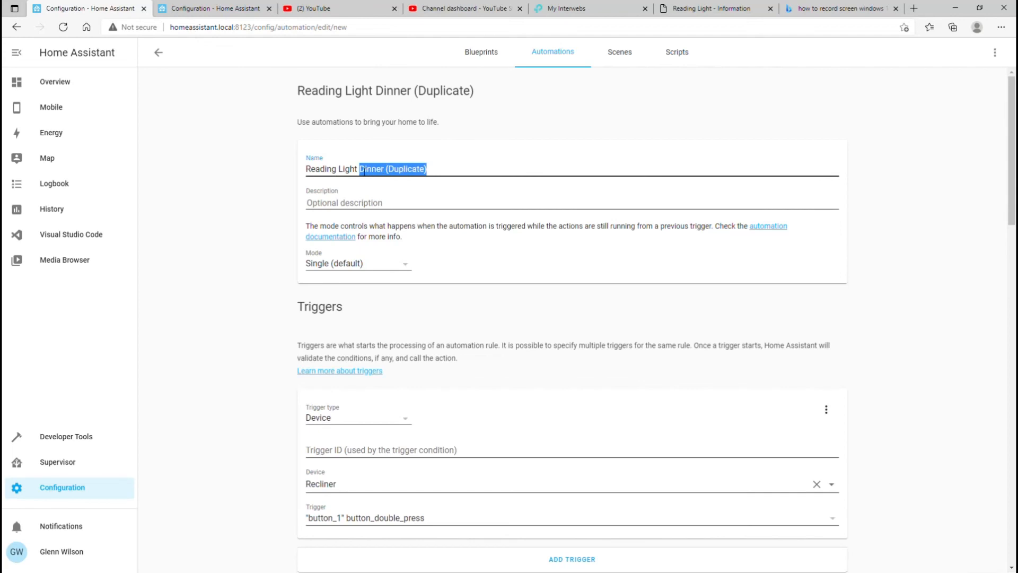
pyautogui.write('OFF')
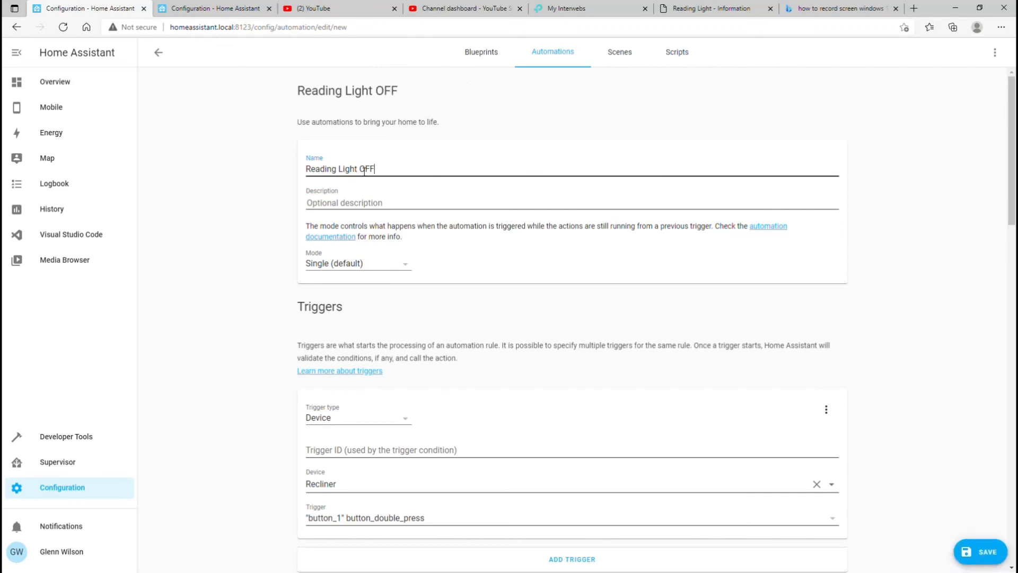
# Step: Change the Recliner device trigger of the Reading Light OFF automation to "button_1" button_long_press
pyautogui.scroll(-4, 359, 268)
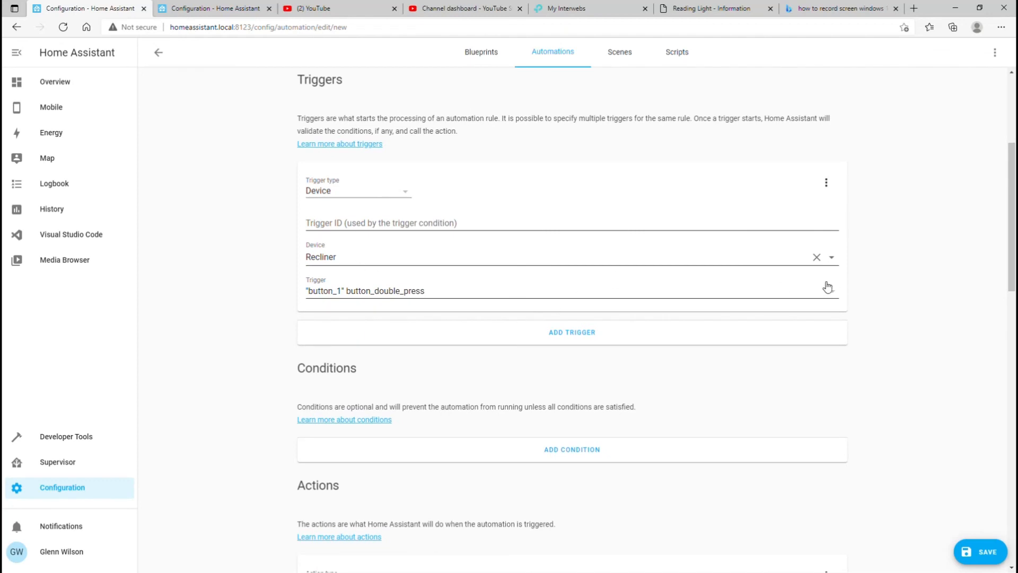
pyautogui.click(835, 296)
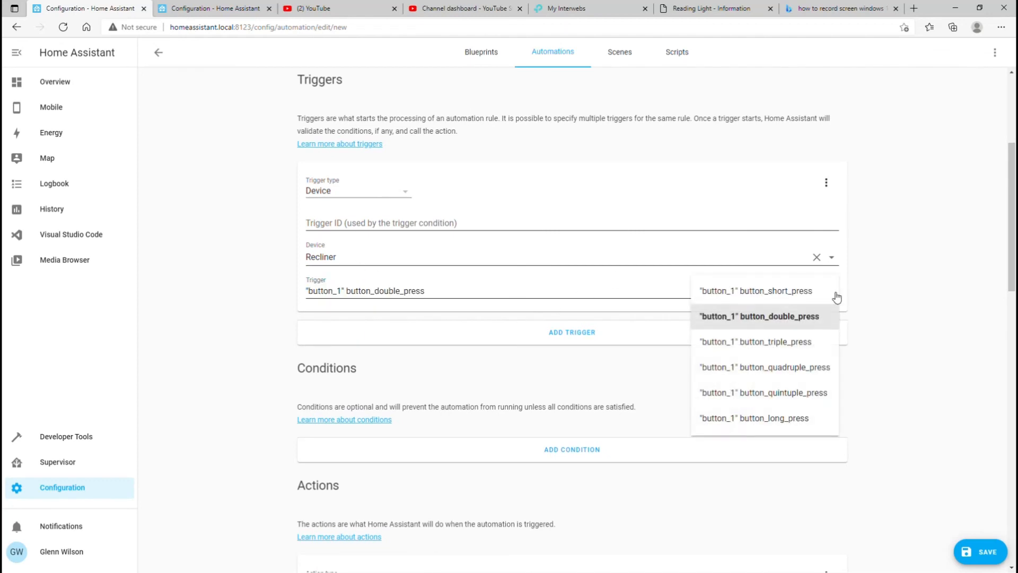
pyautogui.click(798, 418)
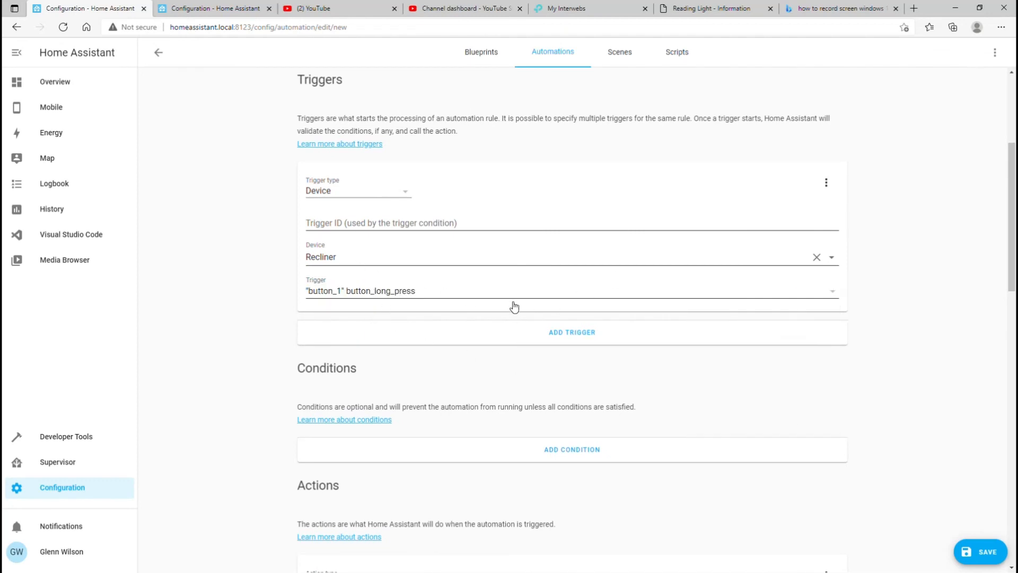
# Step: Change the called service in the Reading Light OFF automation's action to Light: Turn off
pyautogui.scroll(-6, 514, 306)
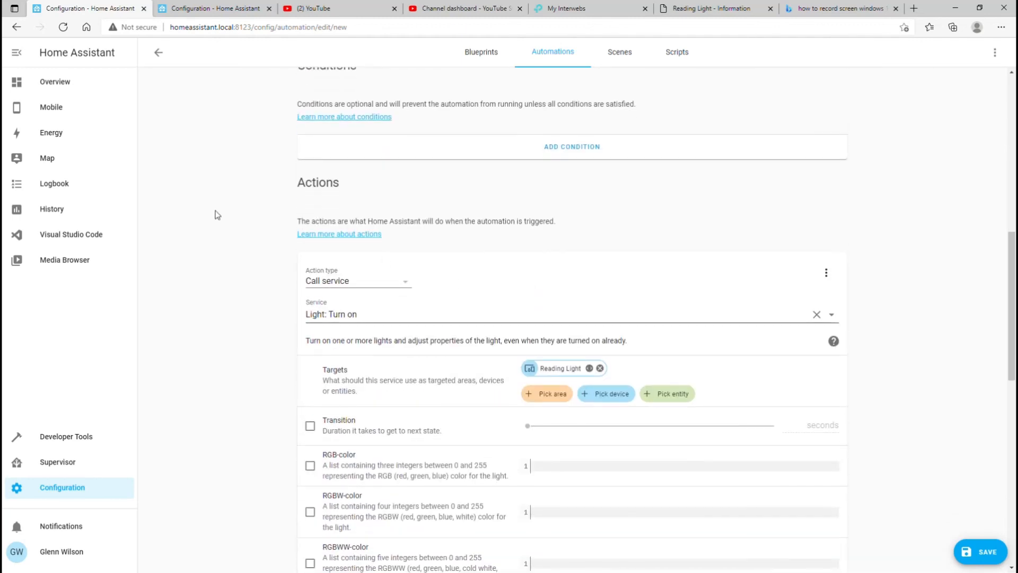
pyautogui.scroll(-2, 216, 217)
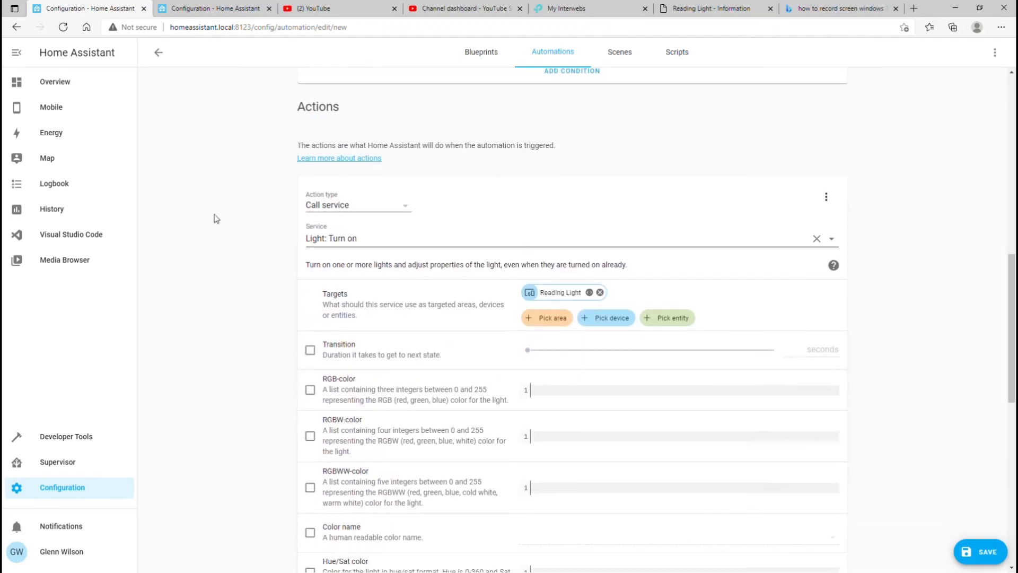
pyautogui.click(831, 239)
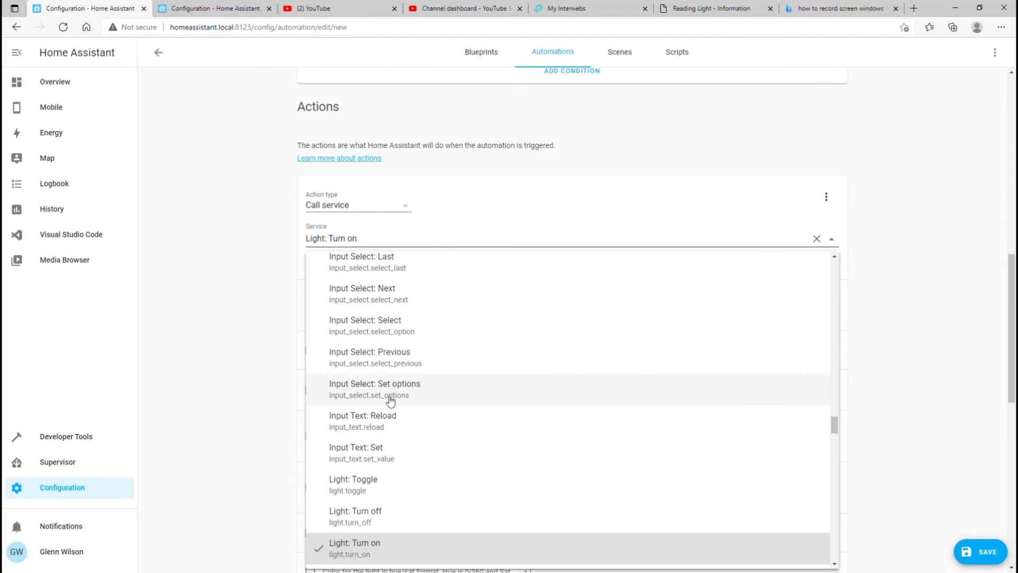
pyautogui.click(370, 517)
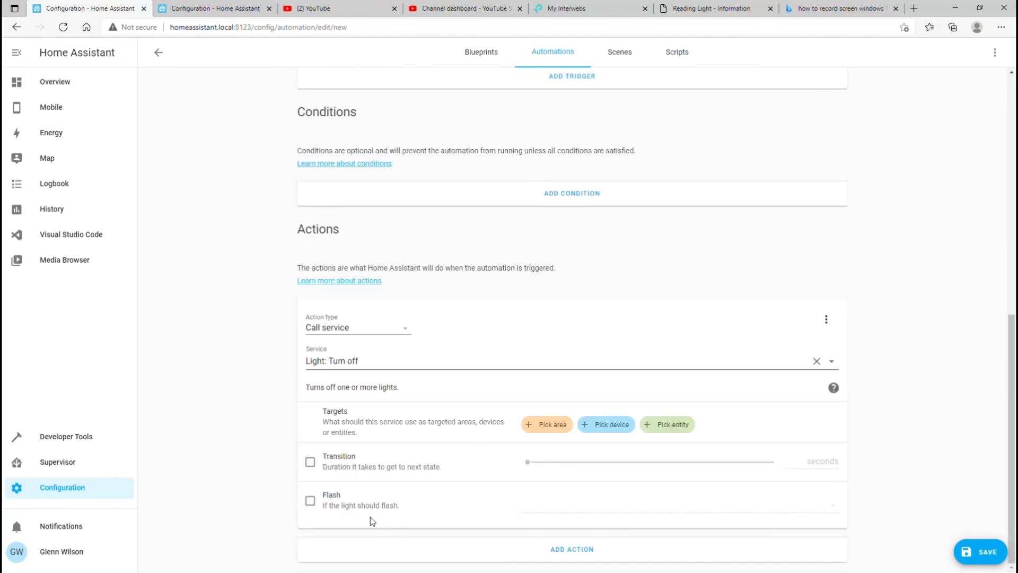
# Step: Add the Reading Light device as the target of the Light: Turn off action and save the automation
pyautogui.click(608, 426)
pyautogui.write('rea')
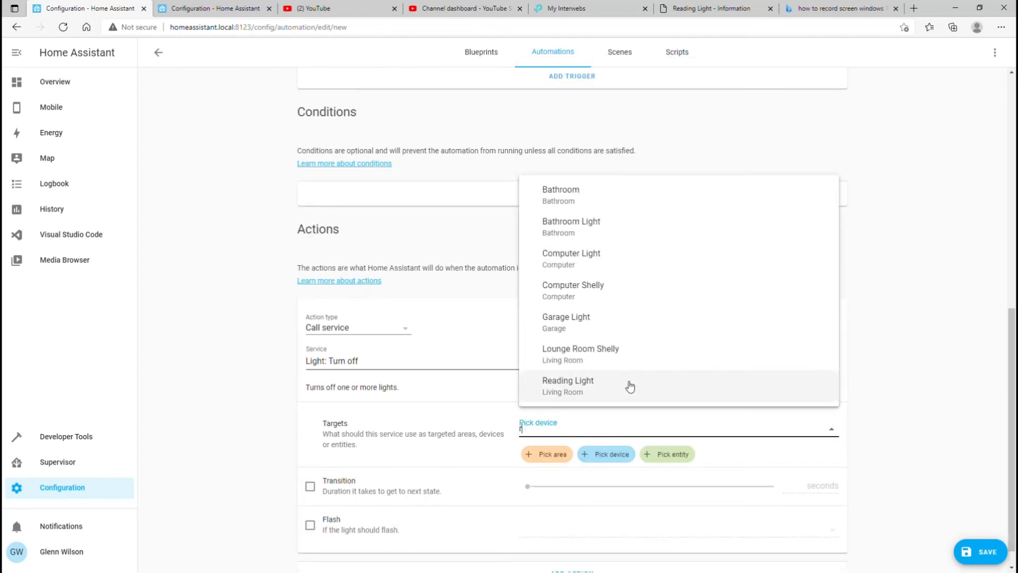
pyautogui.click(609, 384)
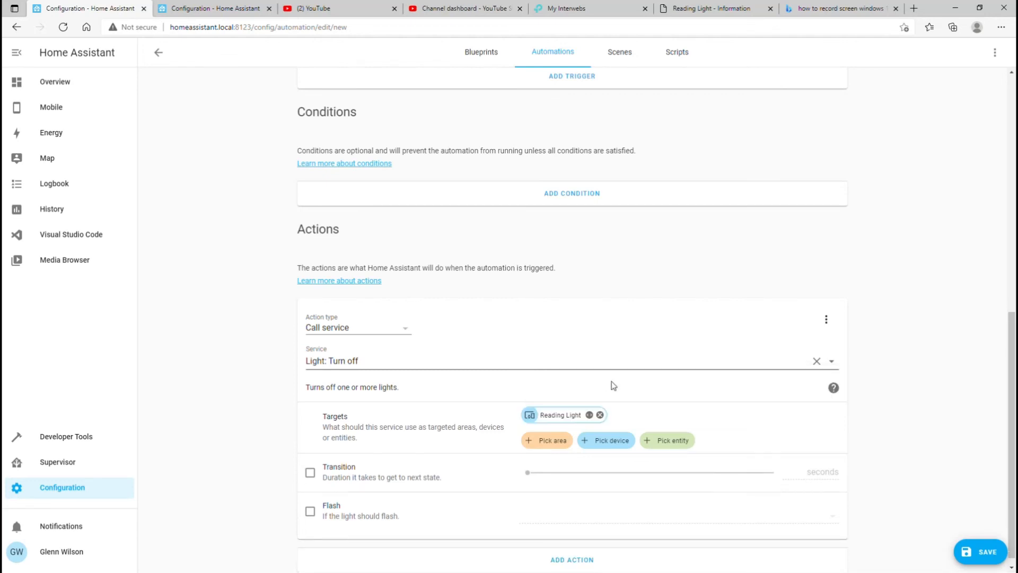
pyautogui.click(974, 557)
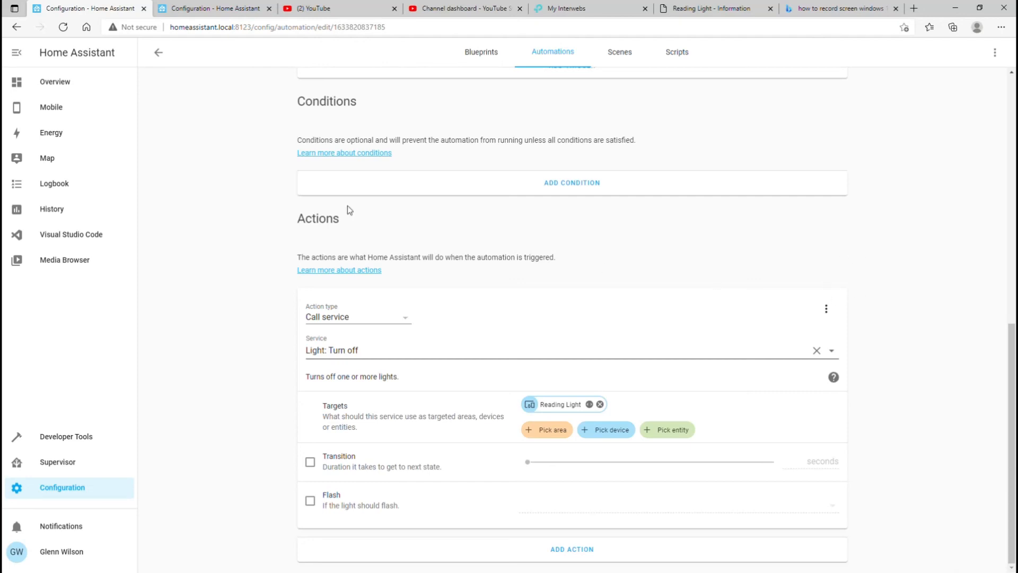
pyautogui.scroll(9, 513, 298)
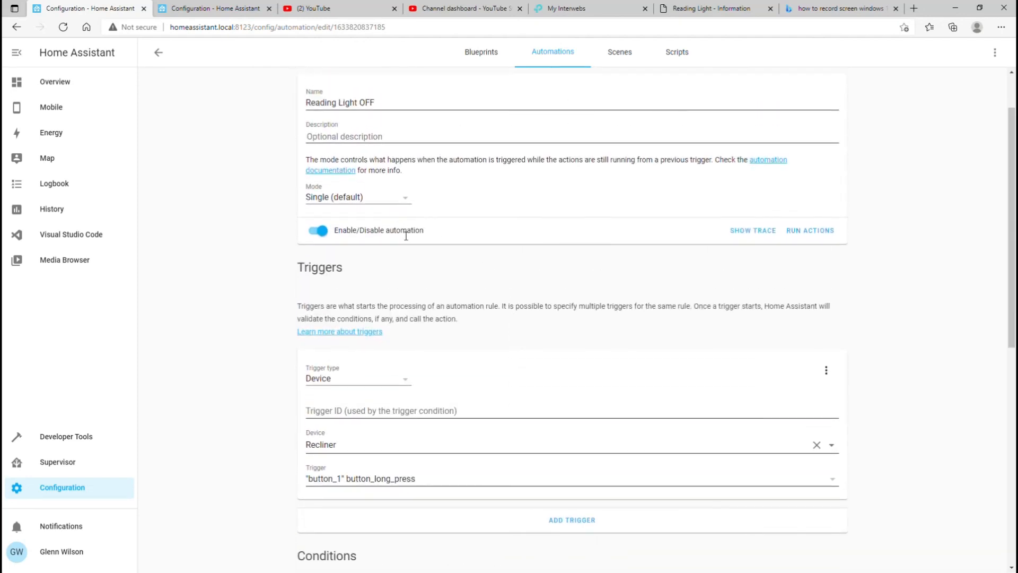
pyautogui.scroll(2, 440, 207)
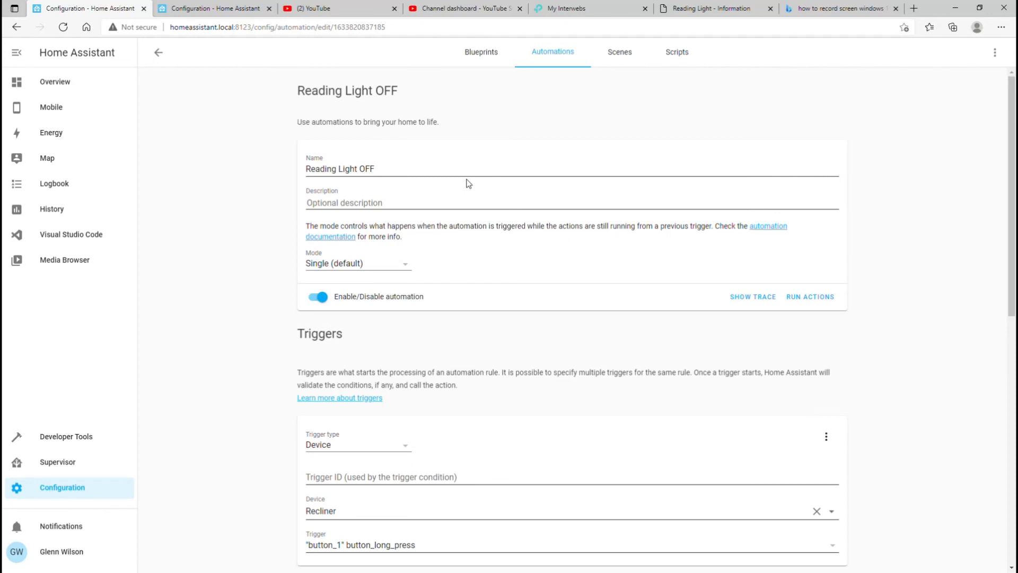